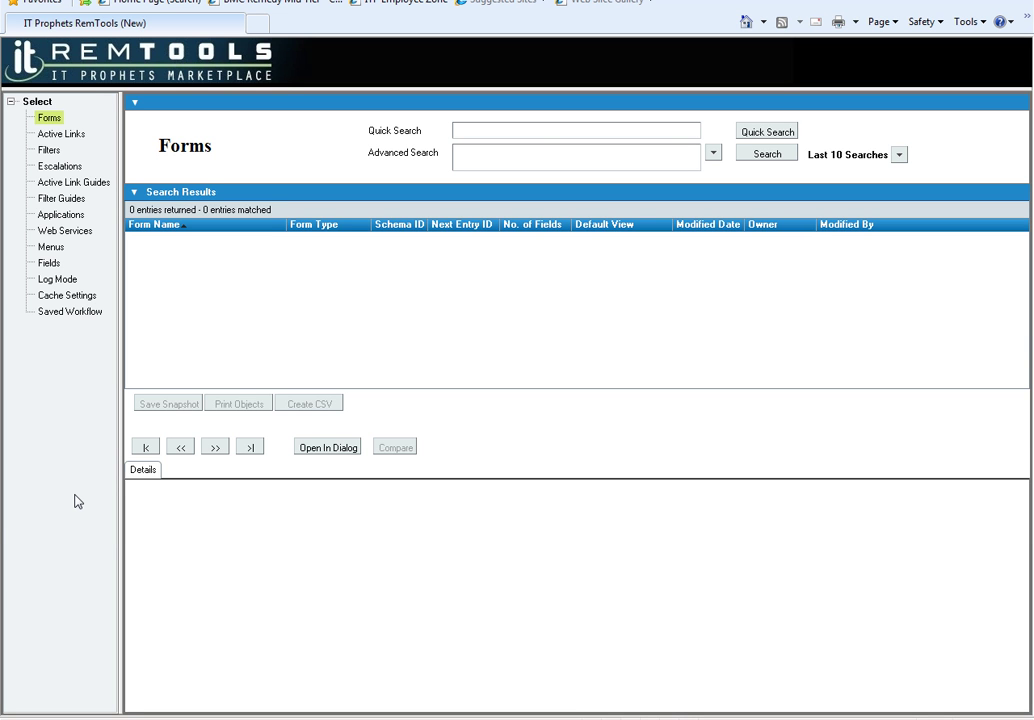
Run an advanced search on forms with the condition 'Form Name' LIKE "HPD:%".
click(715, 158)
mouse_move(728, 168)
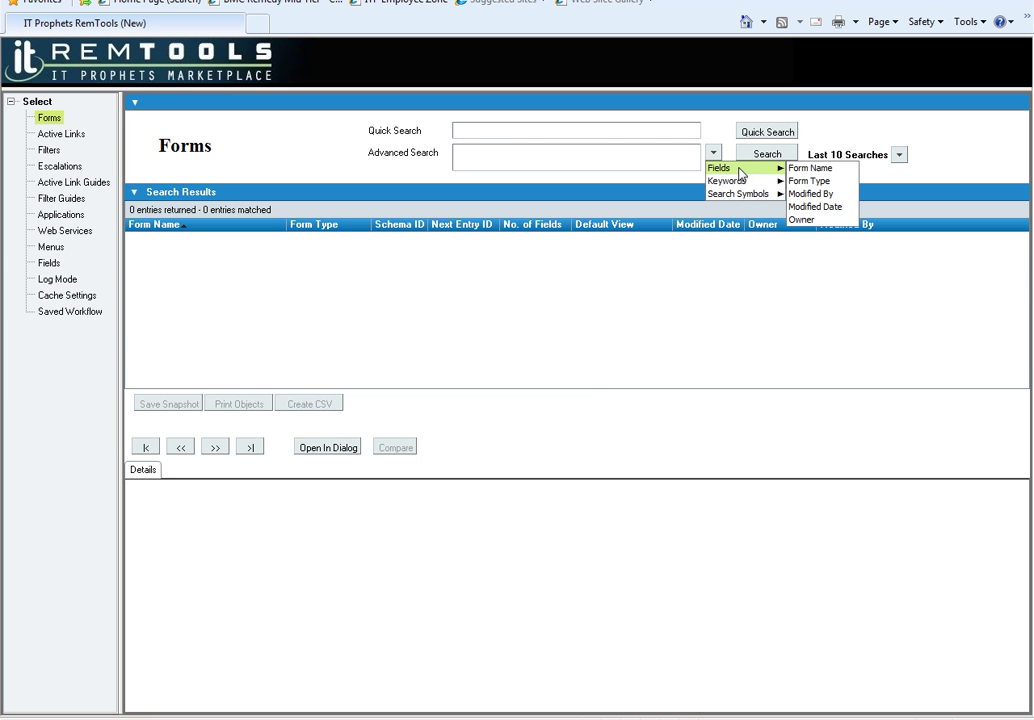
click(812, 168)
click(714, 154)
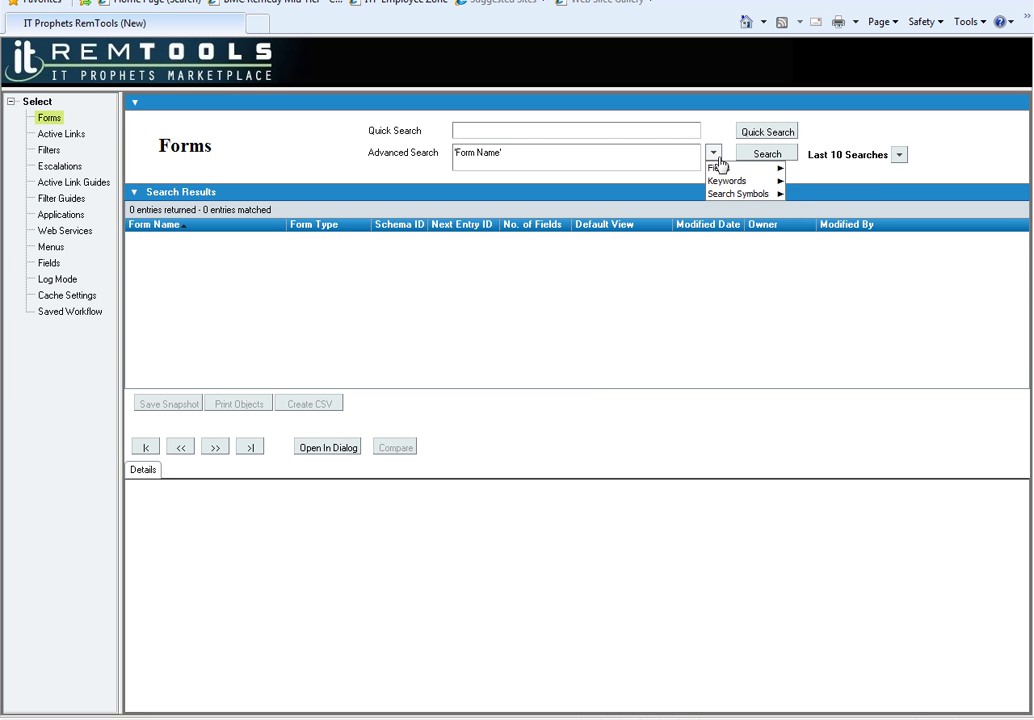
mouse_move(729, 196)
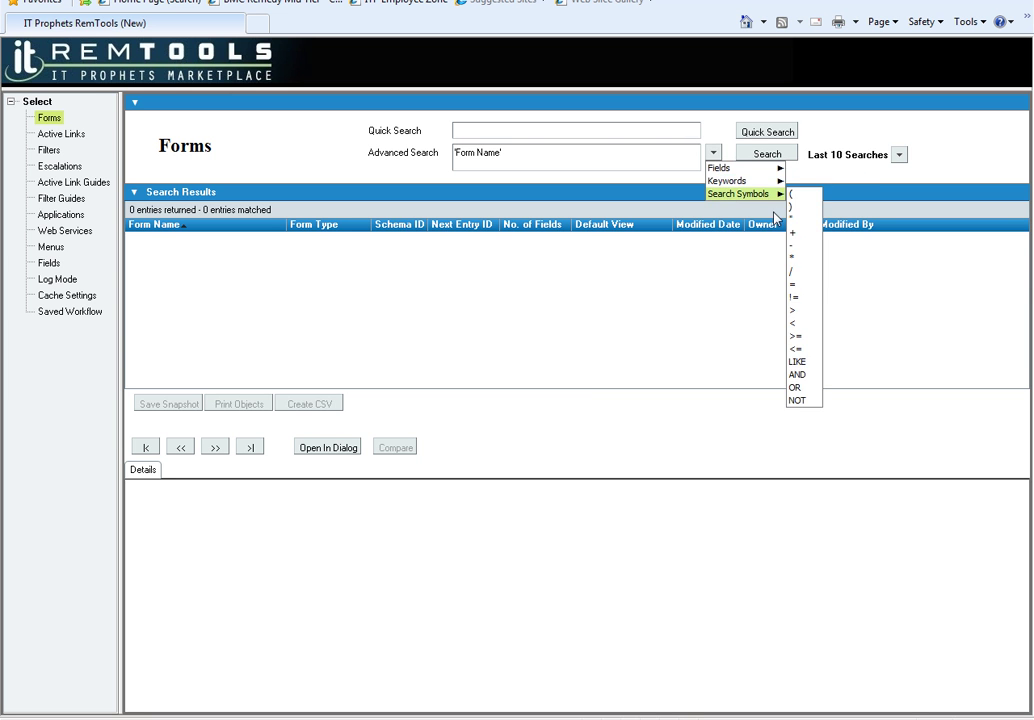
click(800, 358)
text("h)
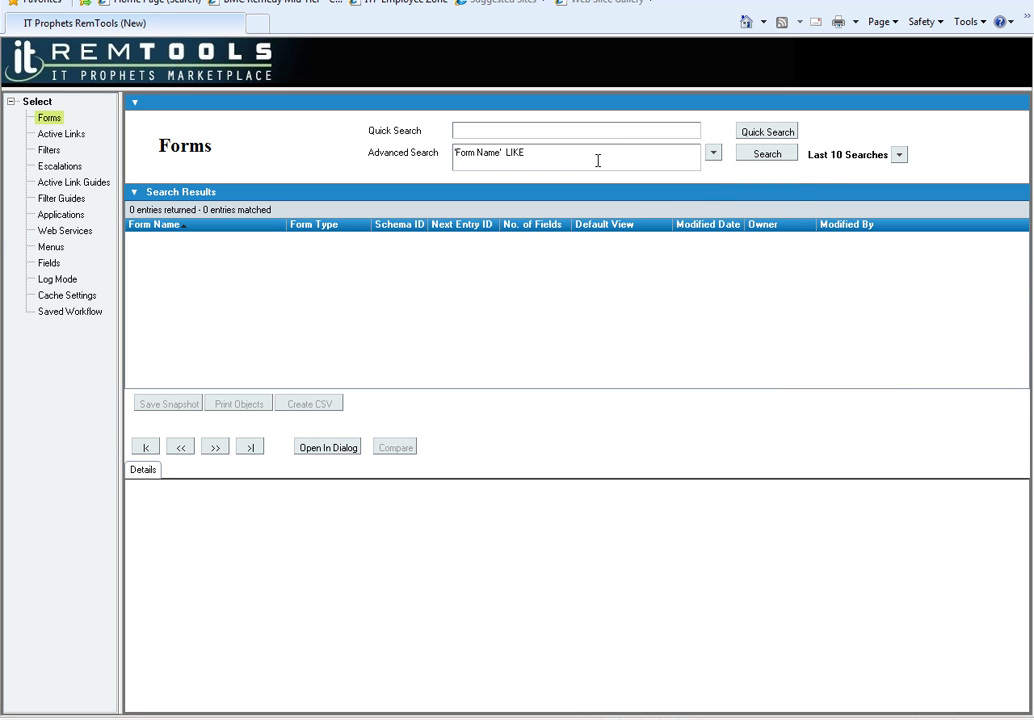
text(p)
key(BackSpace)
key(BackSpace)
text(HPD:%")
click(783, 158)
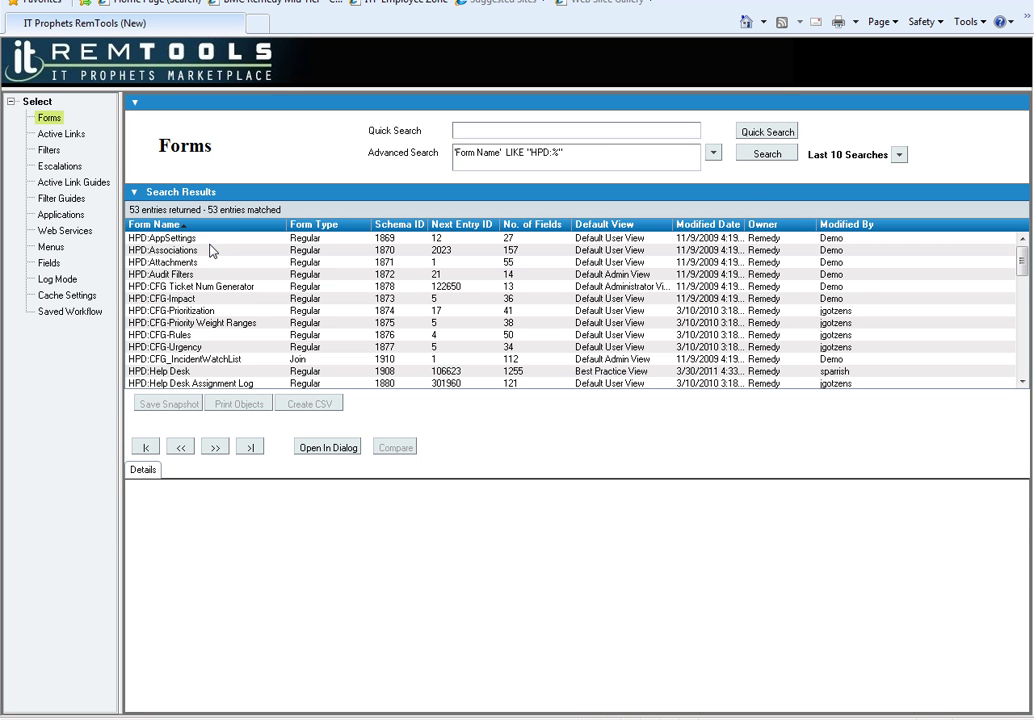
Select all forms in the search results and generate their printable report with Print Objects.
click(299, 240)
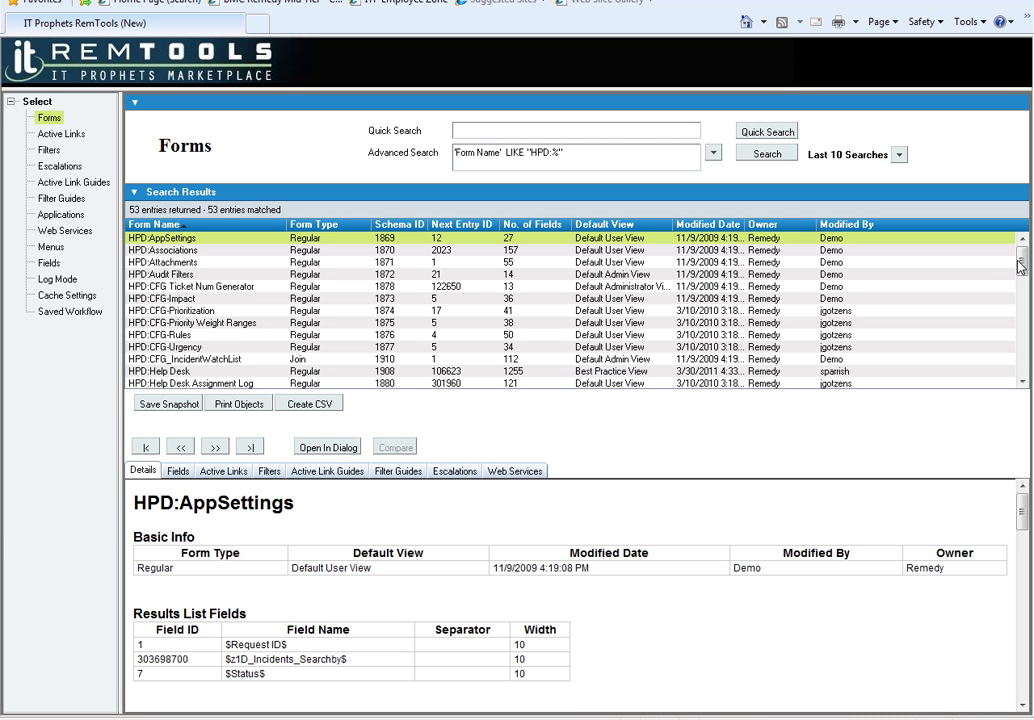
click(1021, 343)
click(1021, 343)
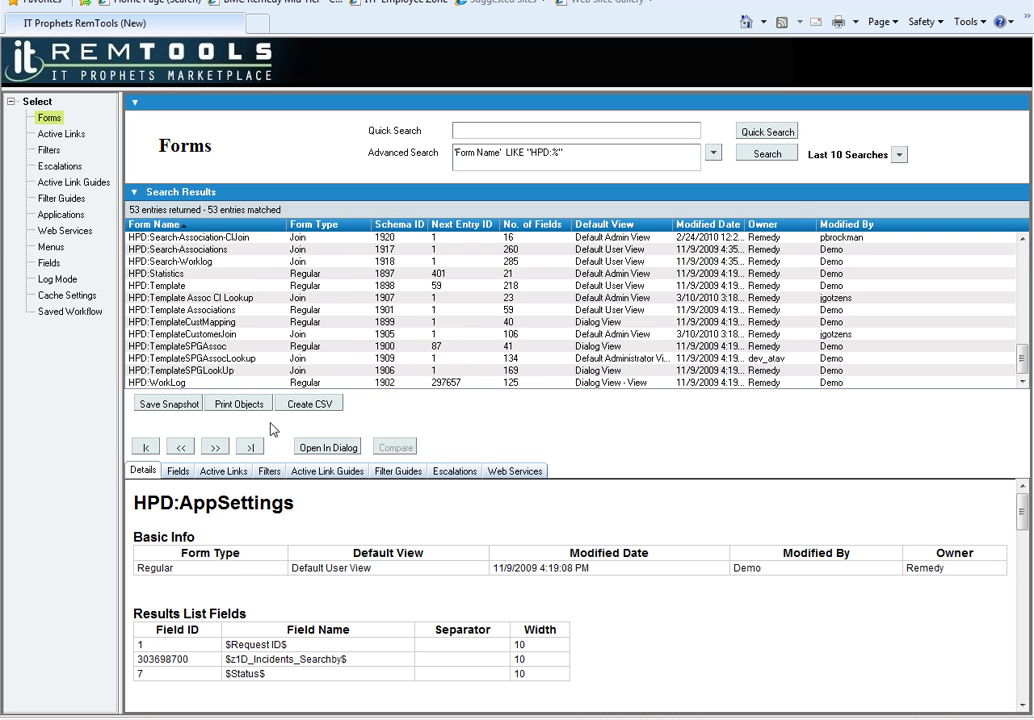
key(ctrl+a)
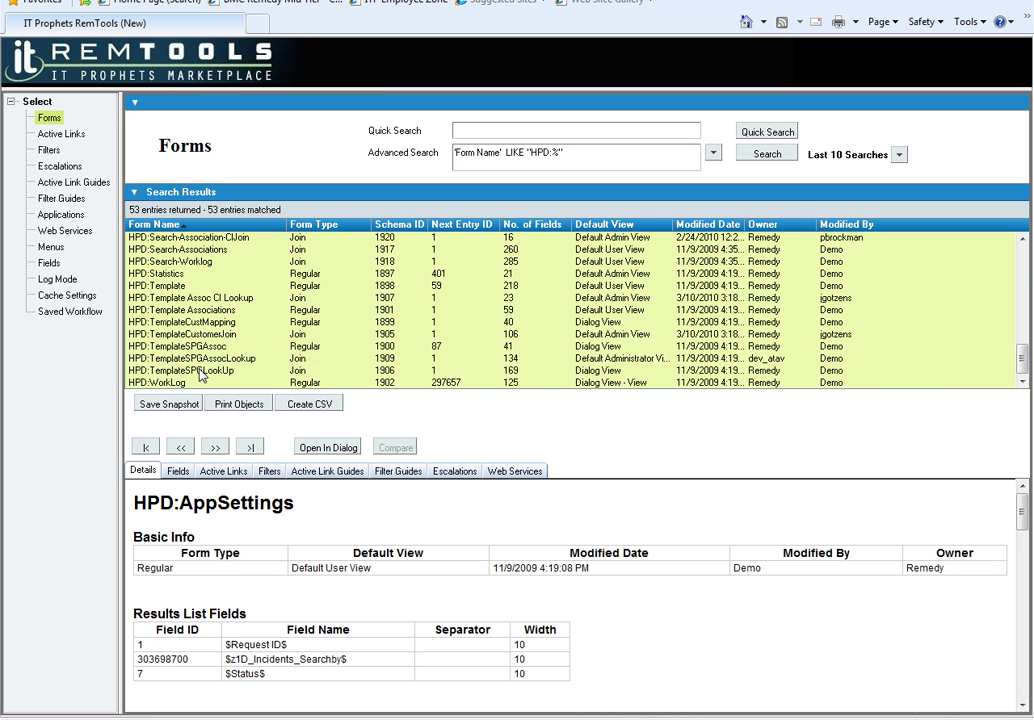
click(240, 404)
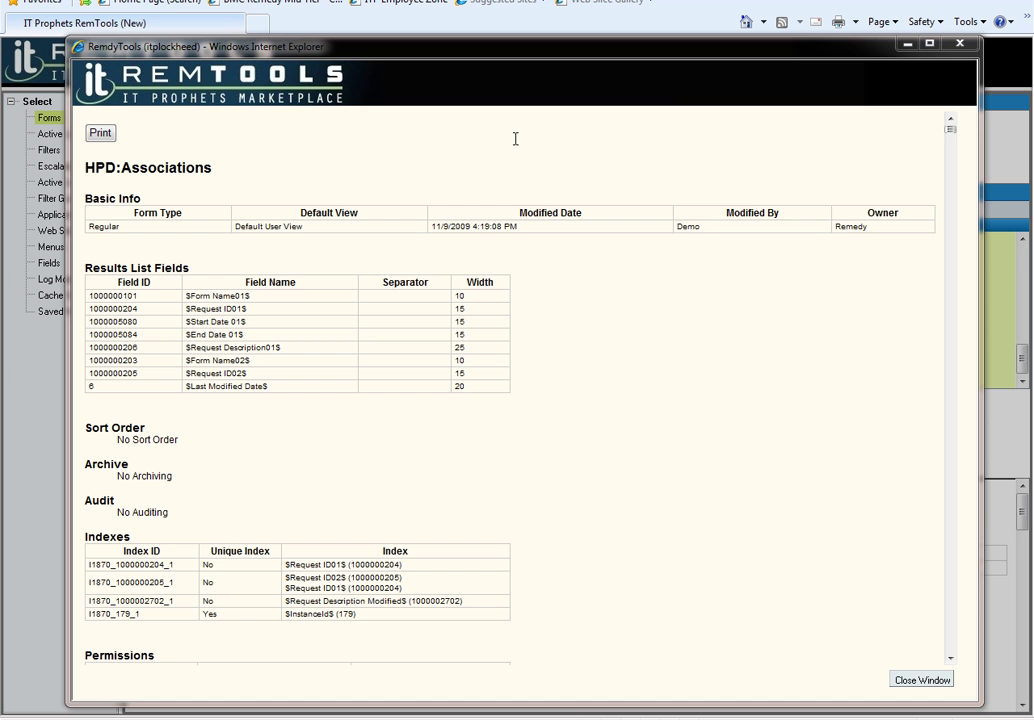
Look through the printable report's indexes, permissions, views and fields for several HPD forms, returning to its beginning.
drag(953, 144, 953, 172)
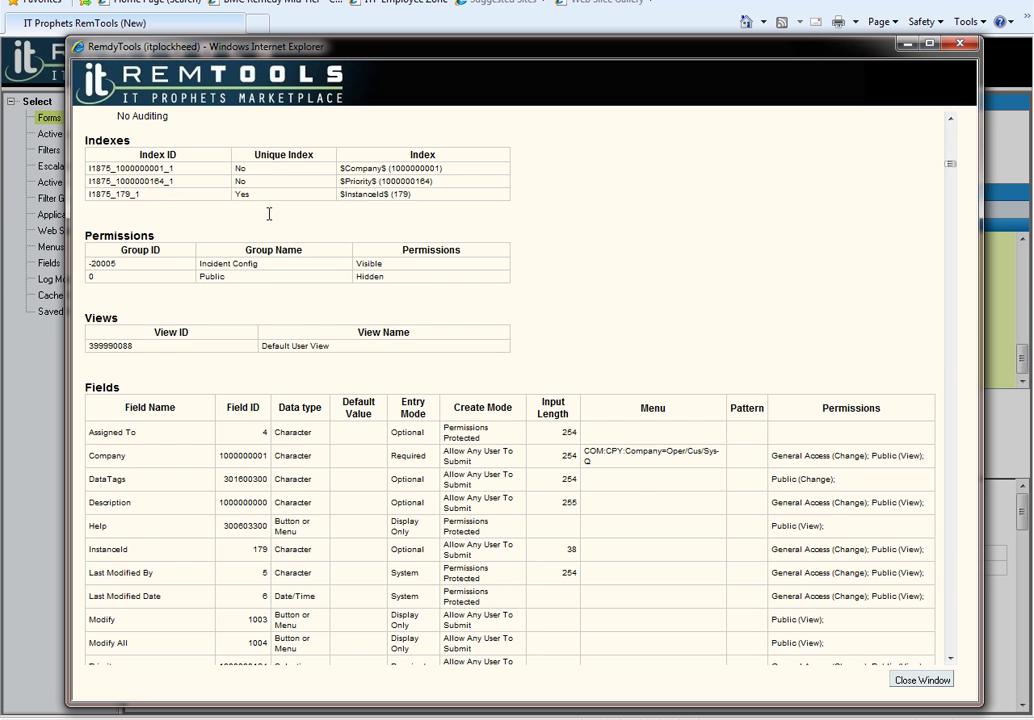
scroll(269, 214, up, 2)
scroll(269, 214, up, 8)
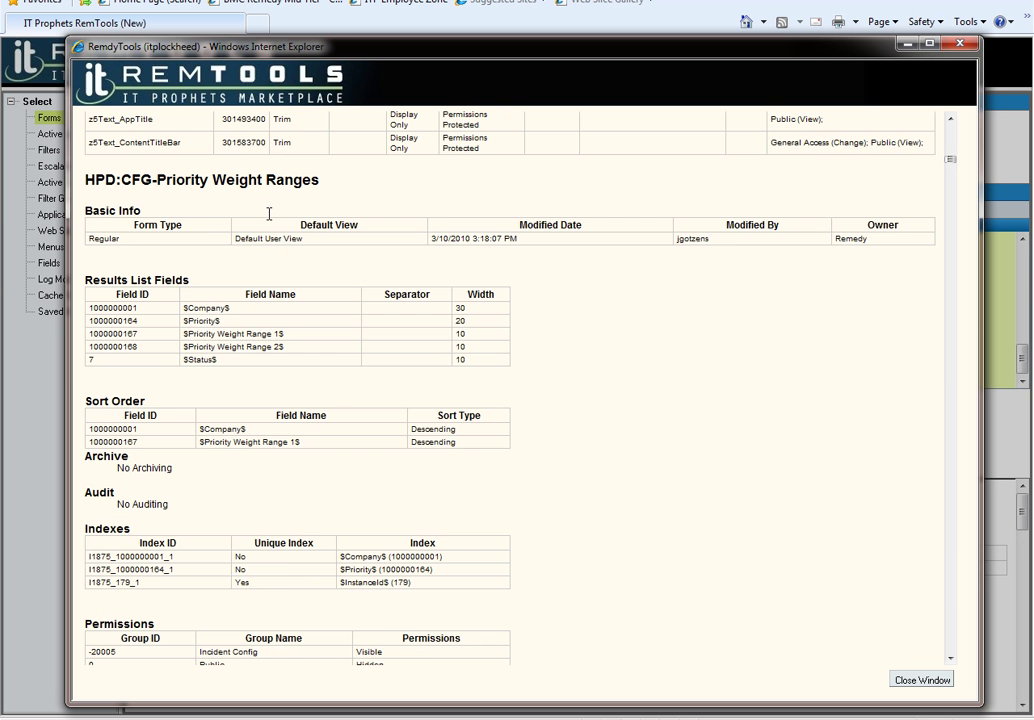
scroll(118, 245, up, 2)
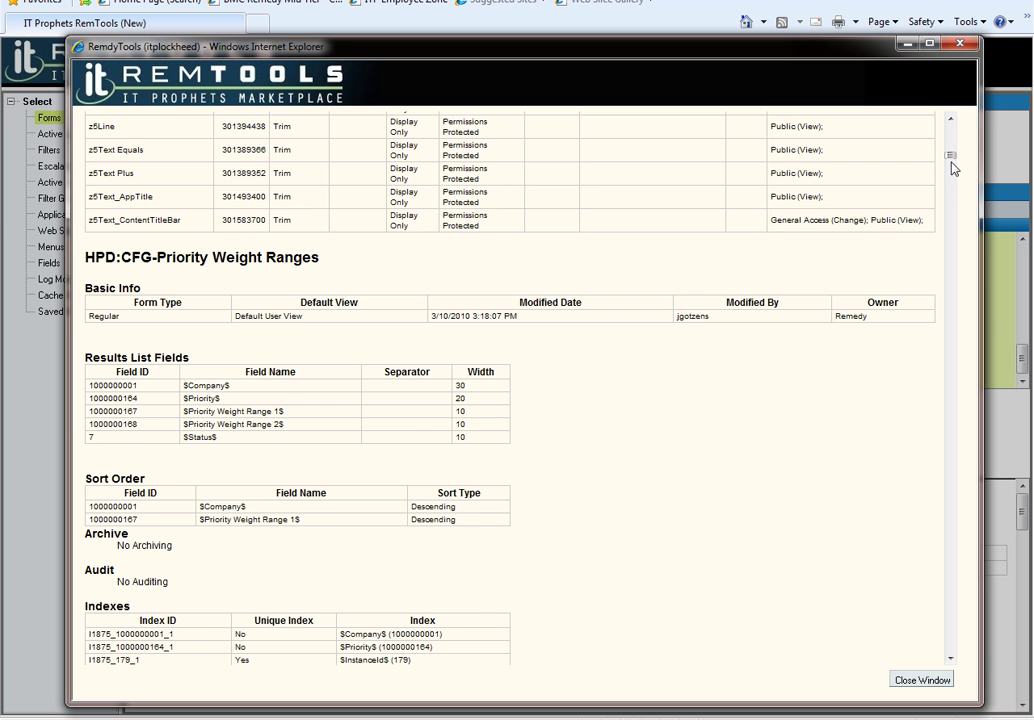
scroll(951, 187, down, 5)
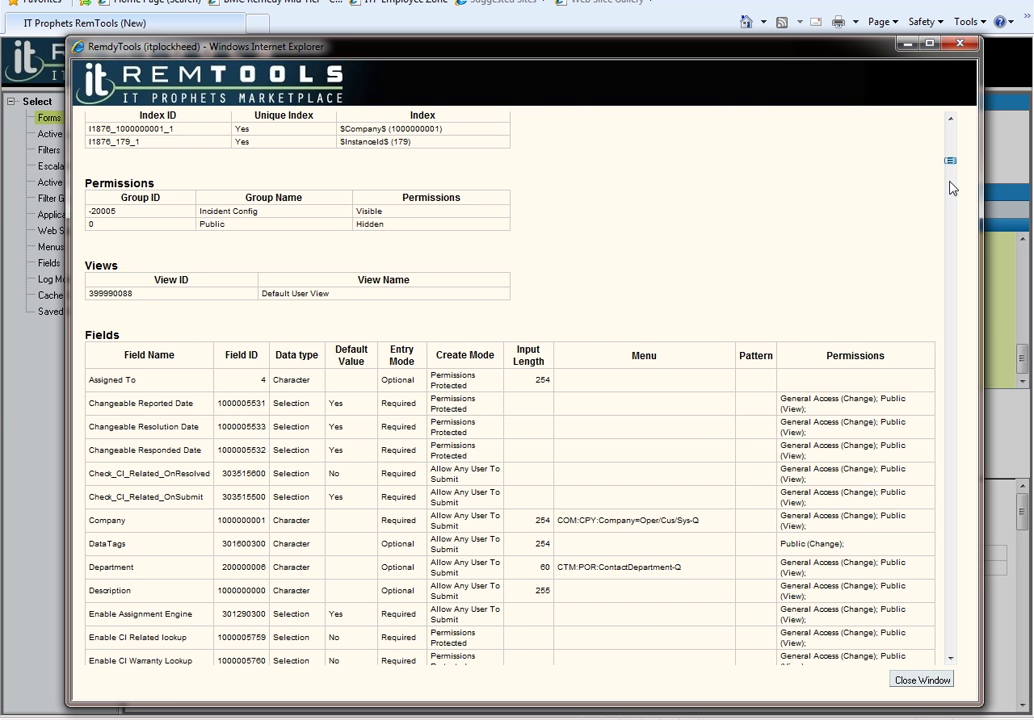
scroll(951, 187, down, 2)
key(Home)
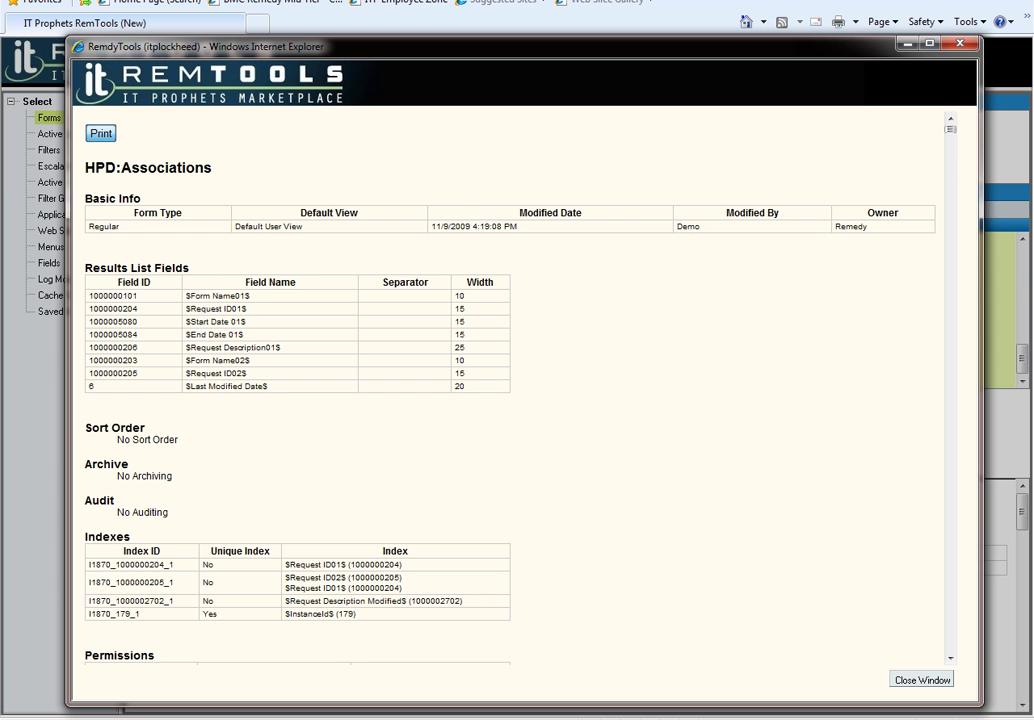
View the print options for the HPD forms report, cancel printing and close the report window.
click(100, 133)
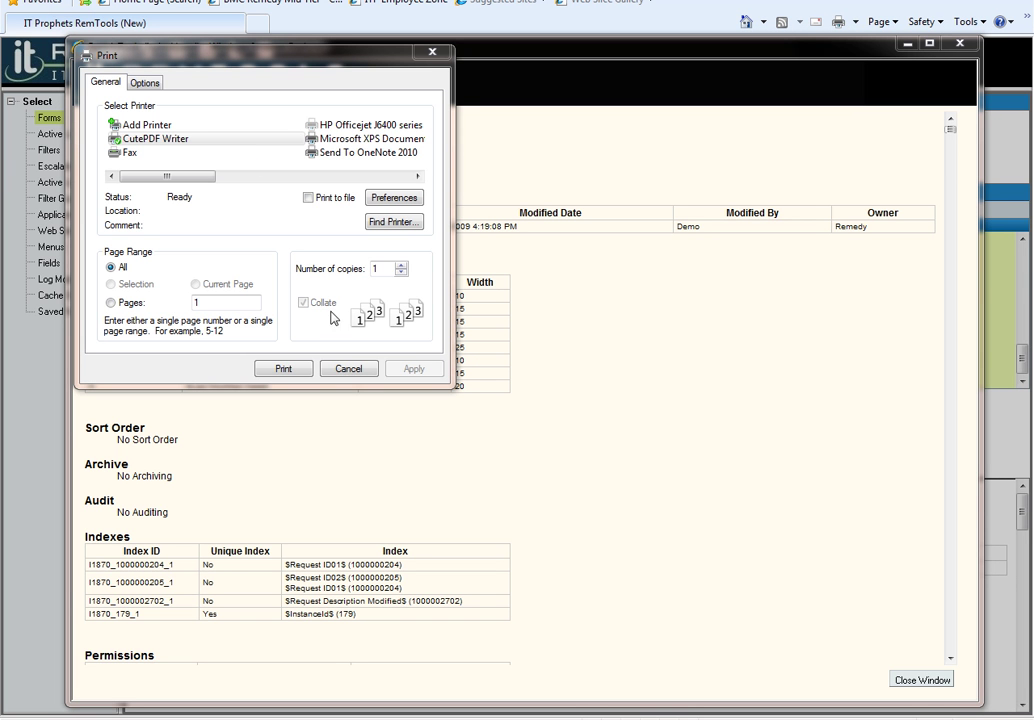
click(344, 369)
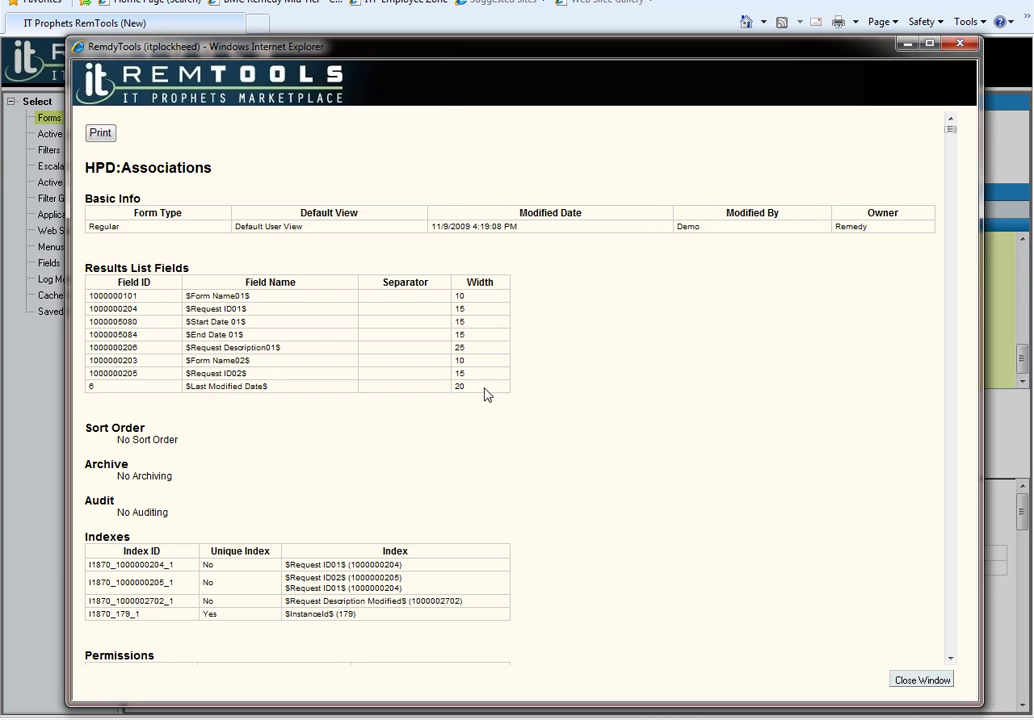
click(918, 683)
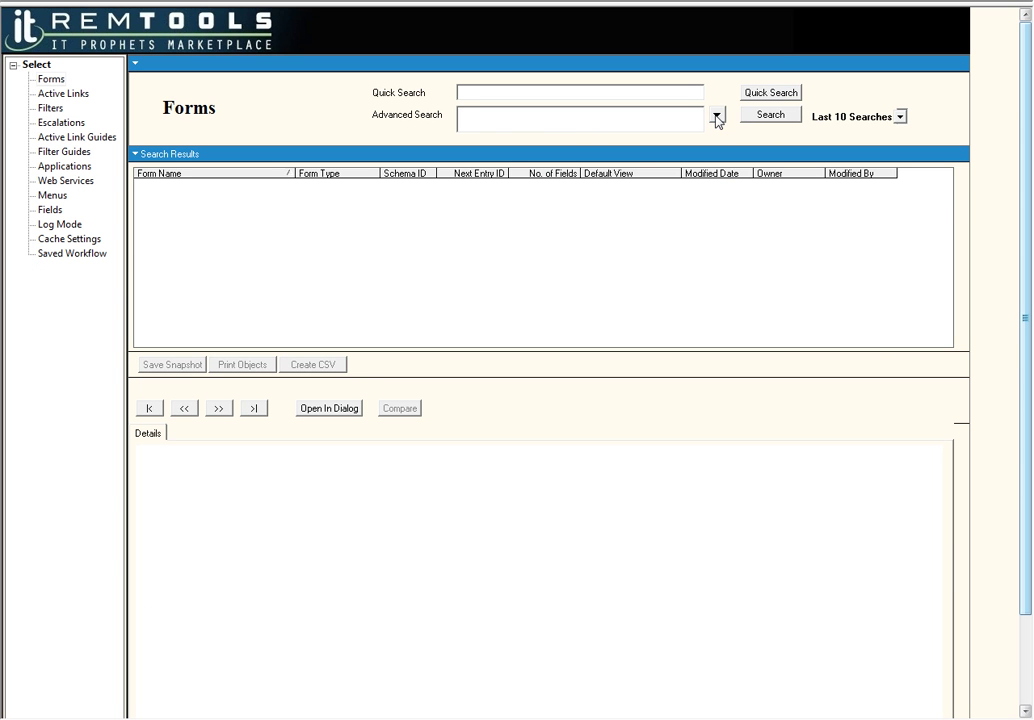
In the other RemTools window, run an advanced search on forms with the condition 'Form Name' LIKE "HPD%".
click(717, 117)
mouse_move(688, 128)
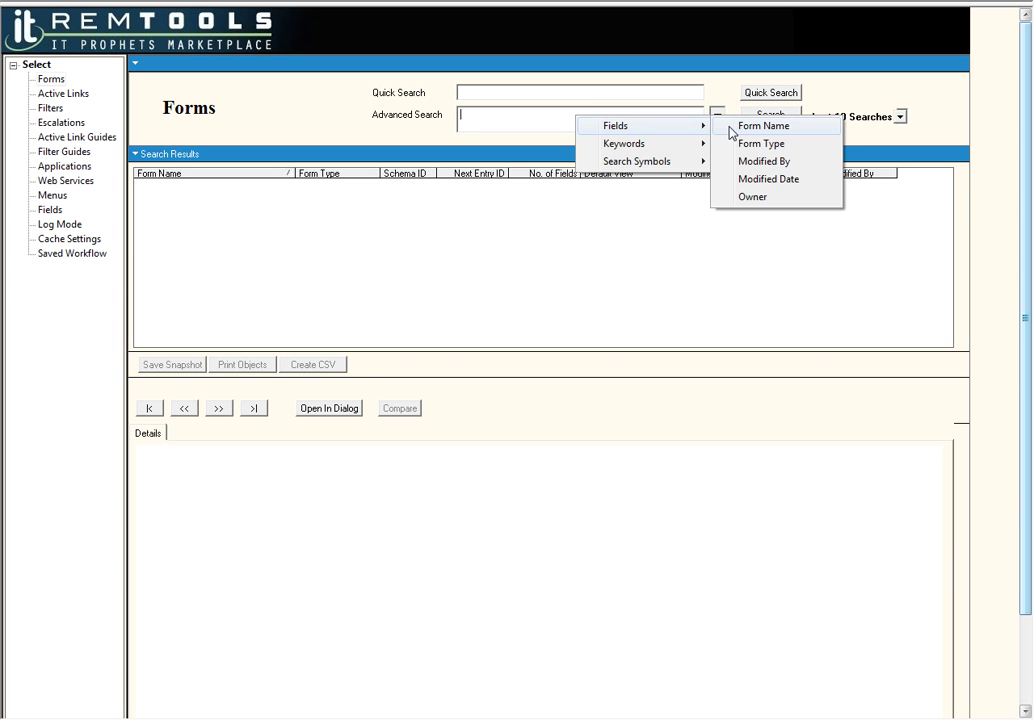
click(731, 128)
click(717, 117)
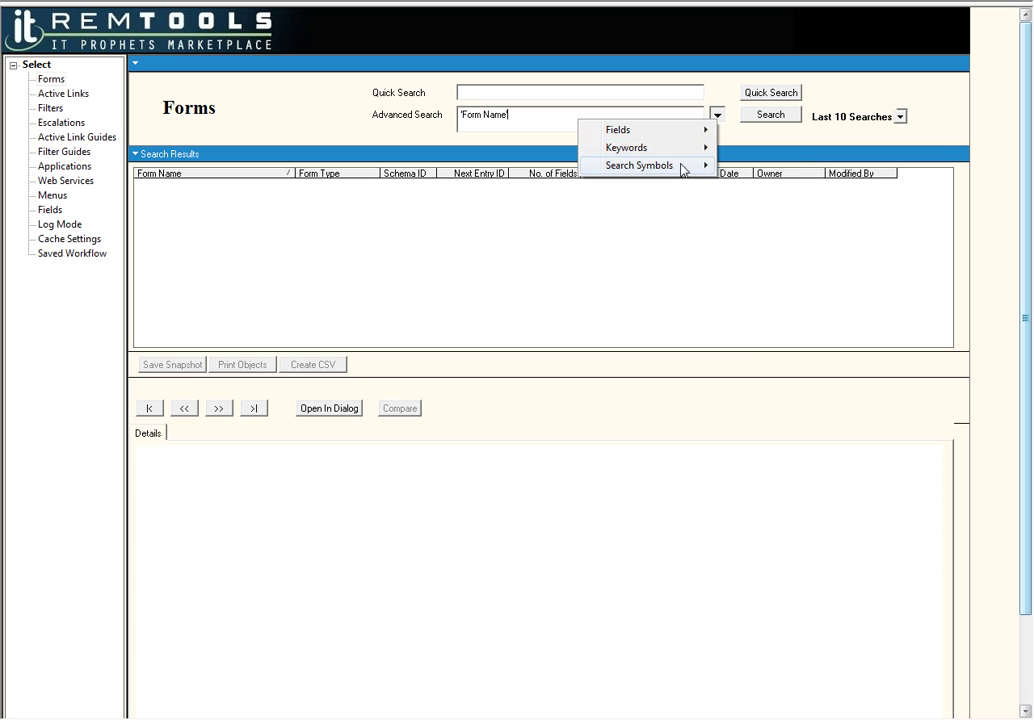
mouse_move(683, 166)
click(755, 292)
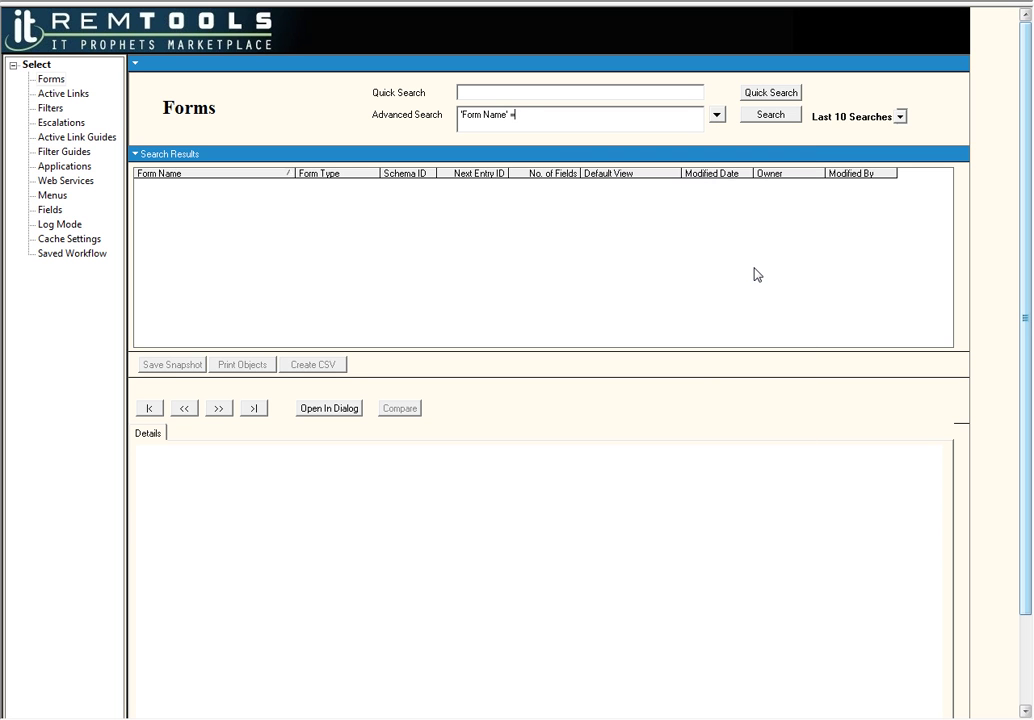
key(BackSpace)
key(BackSpace)
text(like)
key(BackSpace)
key(BackSpace)
key(BackSpace)
key(BackSpace)
key(BackSpace)
text(LIKE '%gd)
key(BackSpace)
key(BackSpace)
text(BD)
key(BackSpace)
key(BackSpace)
text(HPD%")
click(790, 115)
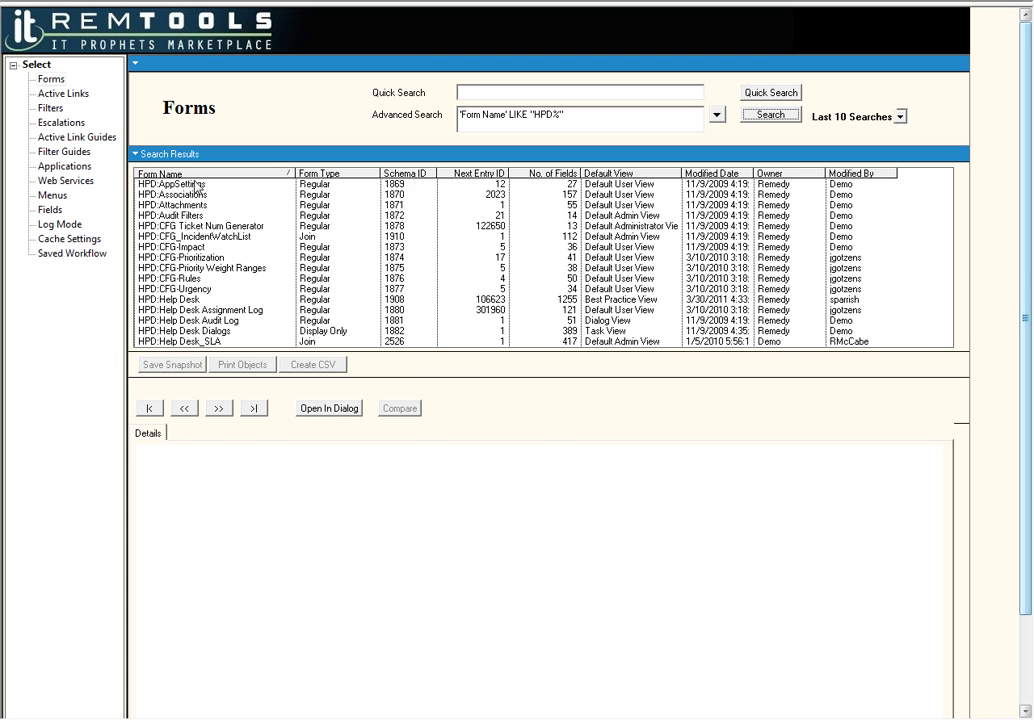
Select every HPD form in the results and export their definitions to a report file with Print Objects.
click(413, 186)
scroll(250, 224, down, 4)
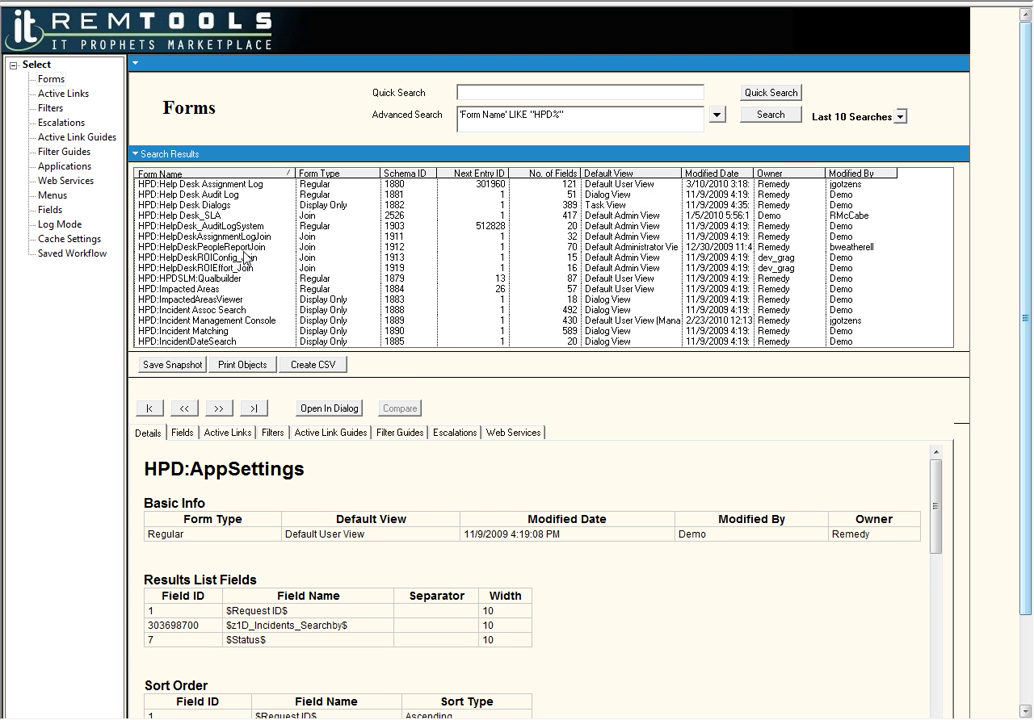
scroll(245, 257, down, 10)
scroll(240, 334, down, 1)
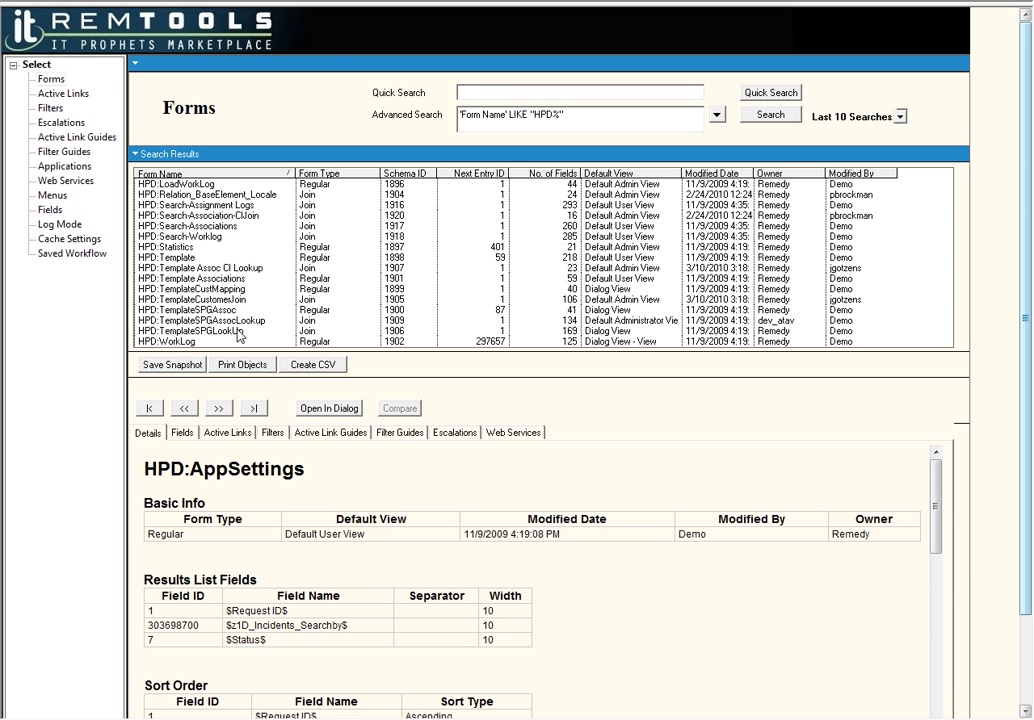
key(ctrl+a)
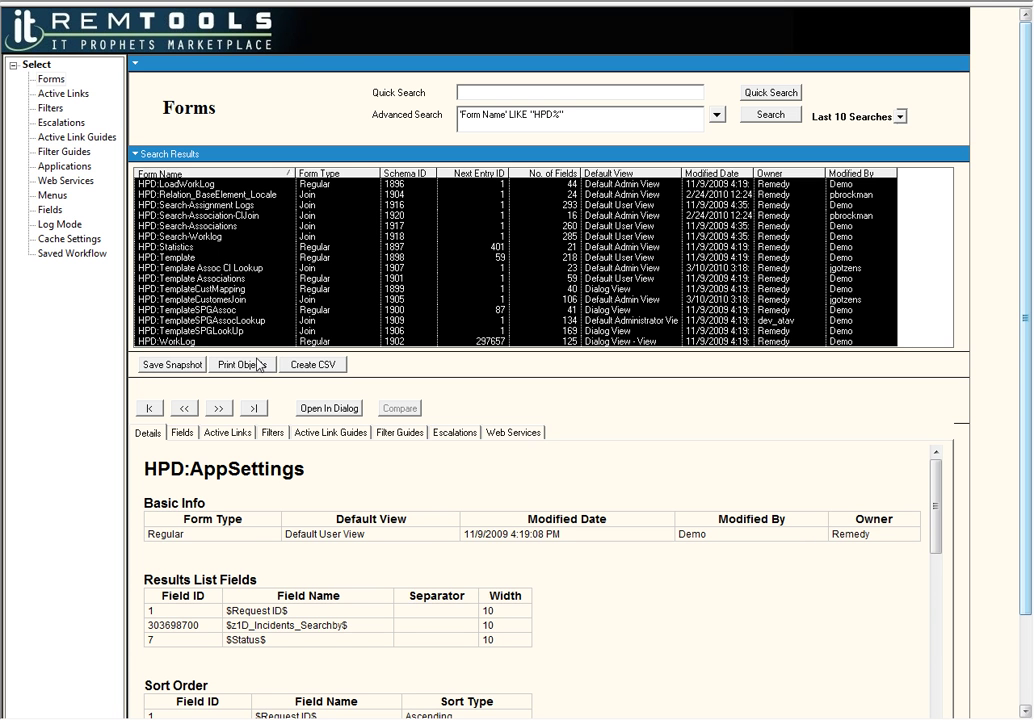
click(252, 368)
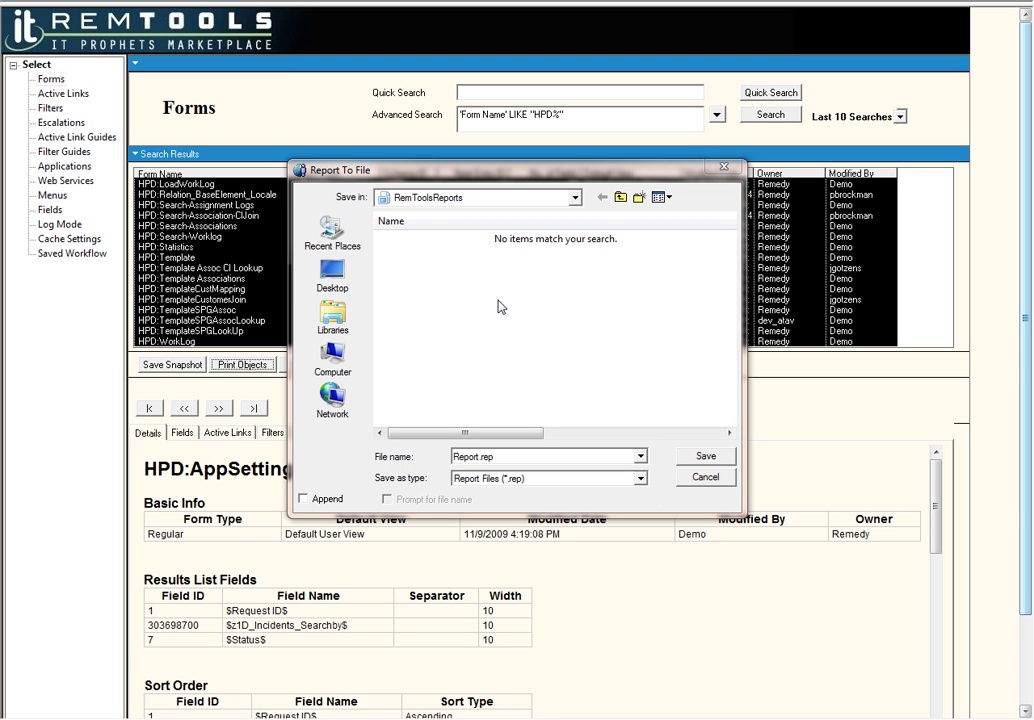
Save the report as DemonstrationWorkflow.html in the RemToolsReports library.
click(522, 457)
drag(522, 457, 433, 451)
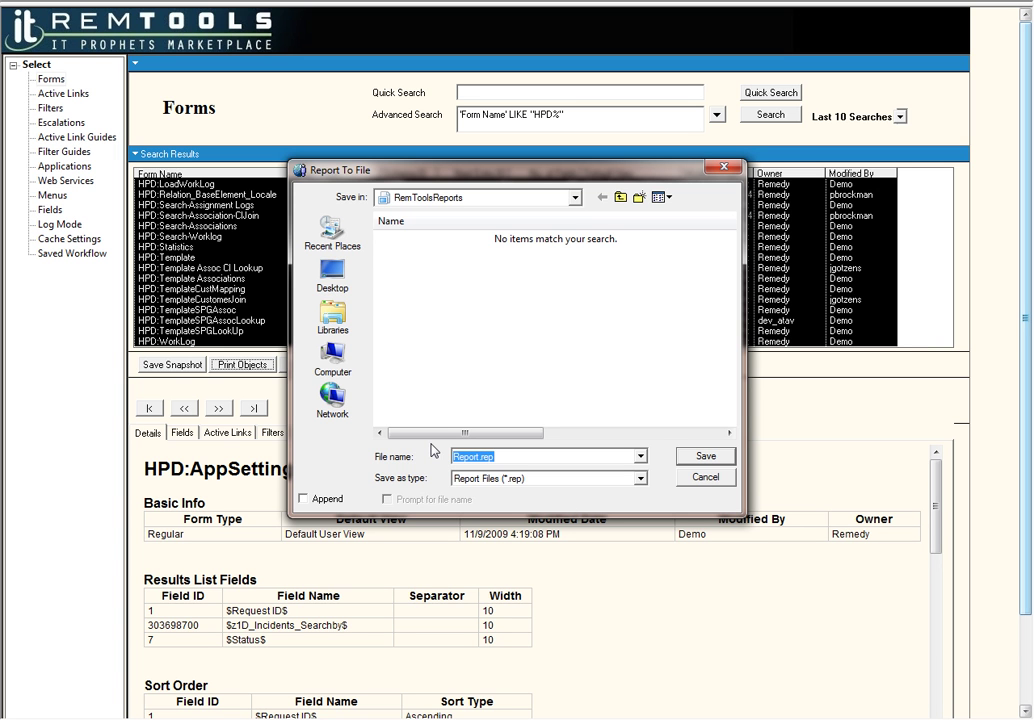
text(dEMONST)
key(BackSpace)
key(BackSpace)
key(BackSpace)
key(BackSpace)
key(BackSpace)
key(BackSpace)
key(BackSpace)
text(DemonstrationWor)
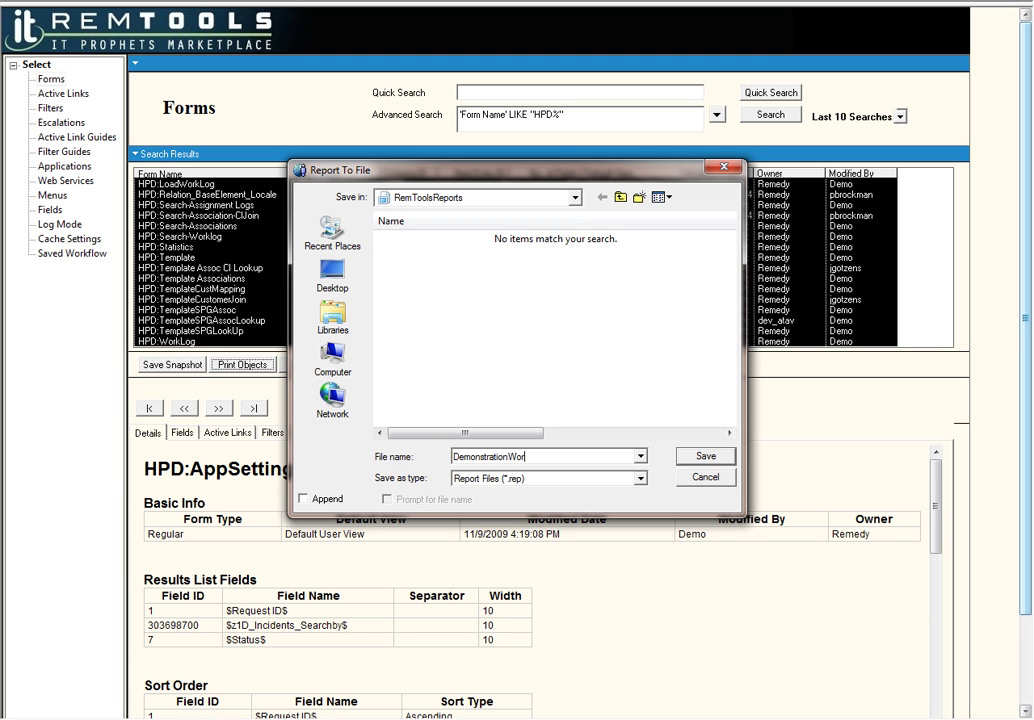
text(kflow.html)
click(706, 456)
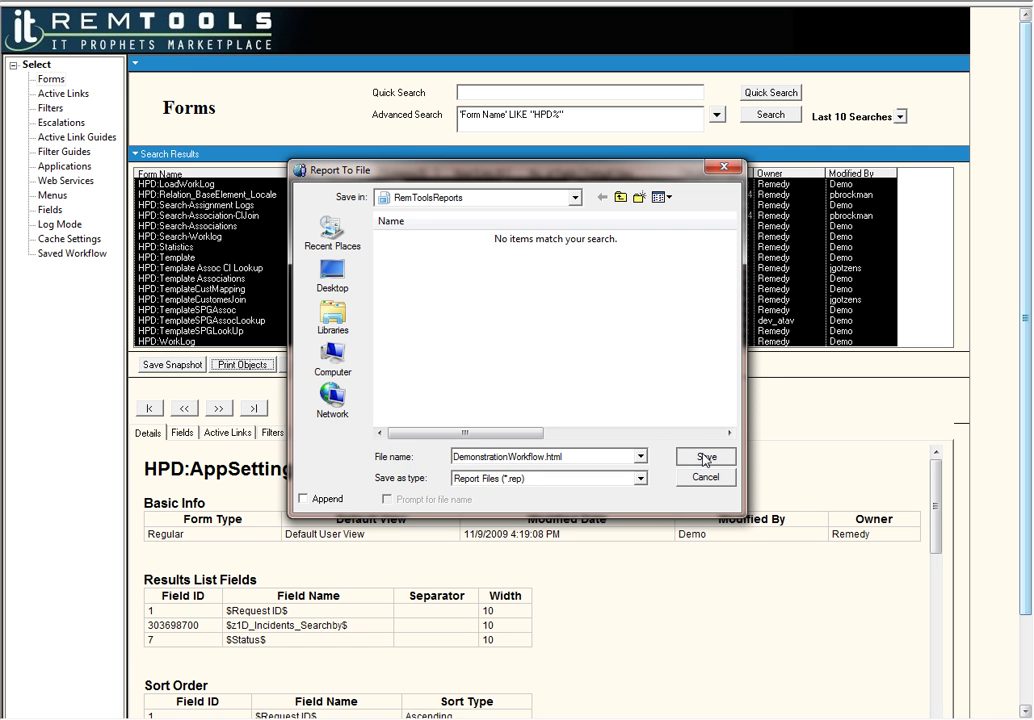
key(Return)
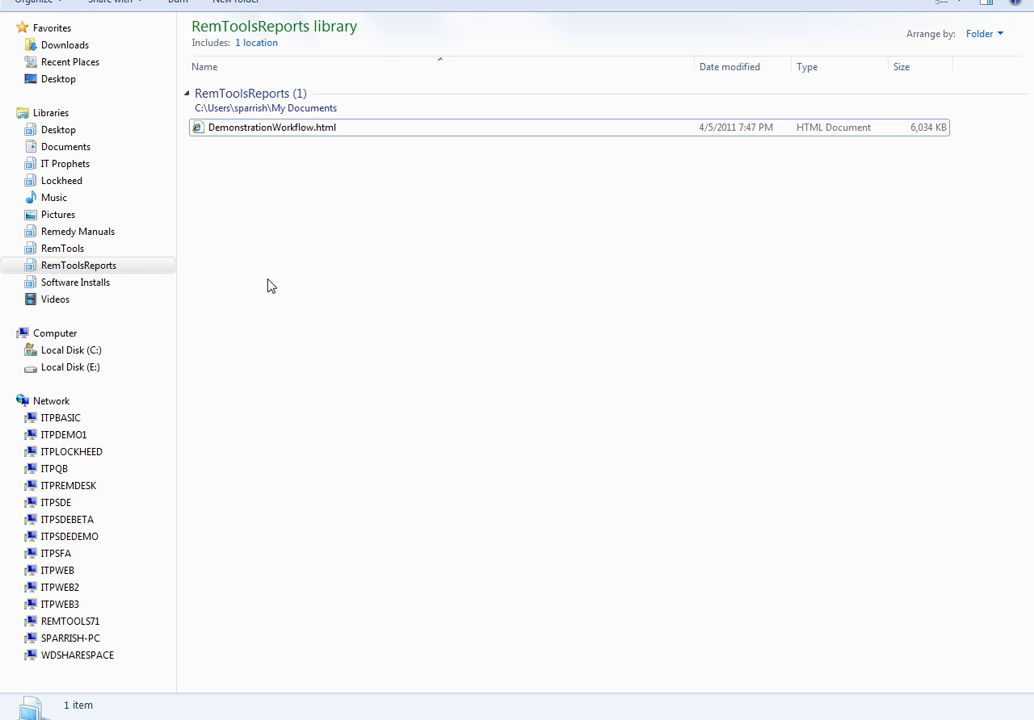
Open DemonstrationWorkflow.html from the RemToolsReports library and display it in Internet Explorer.
click(314, 129)
right_click(313, 129)
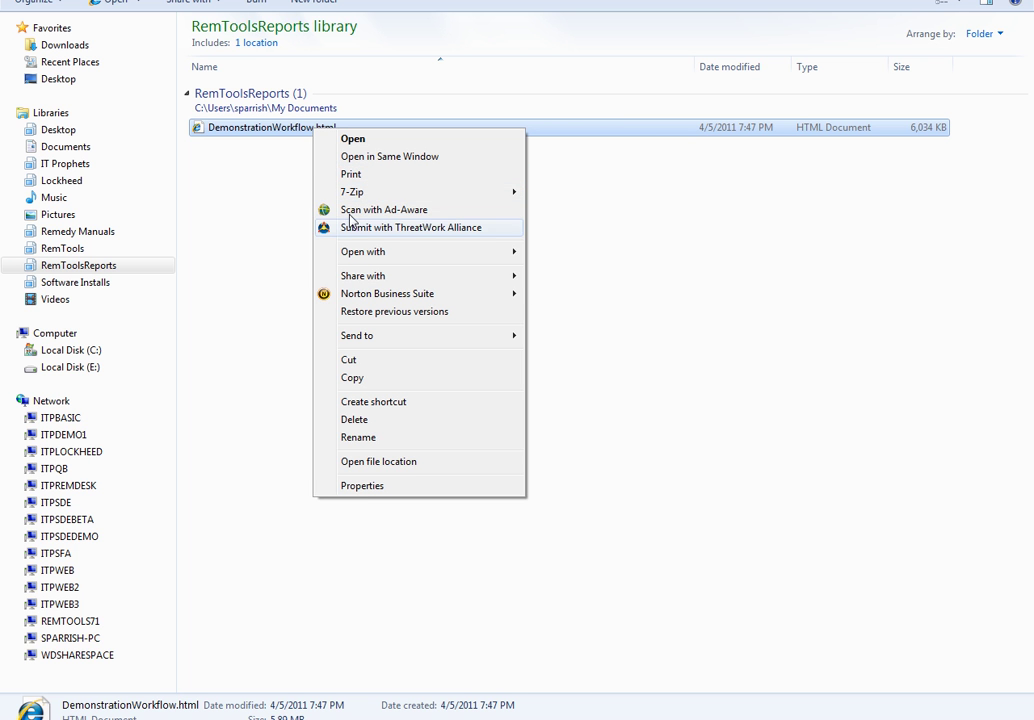
click(268, 139)
double_click(268, 139)
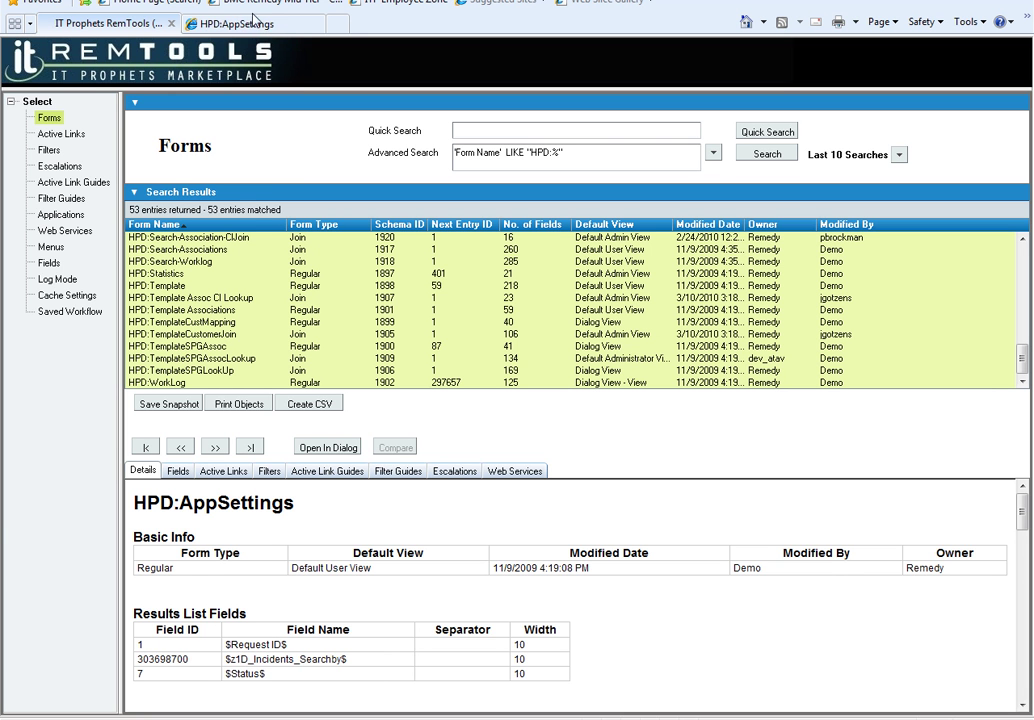
click(255, 27)
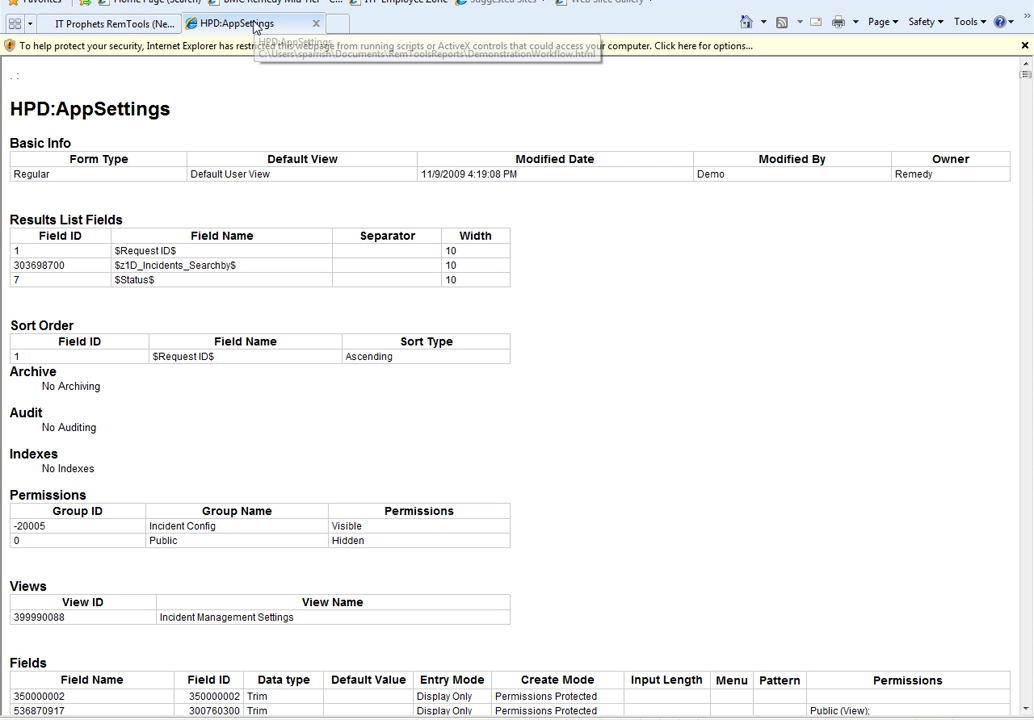
View the browser's print options for the saved HTML report, then cancel printing.
right_click(282, 90)
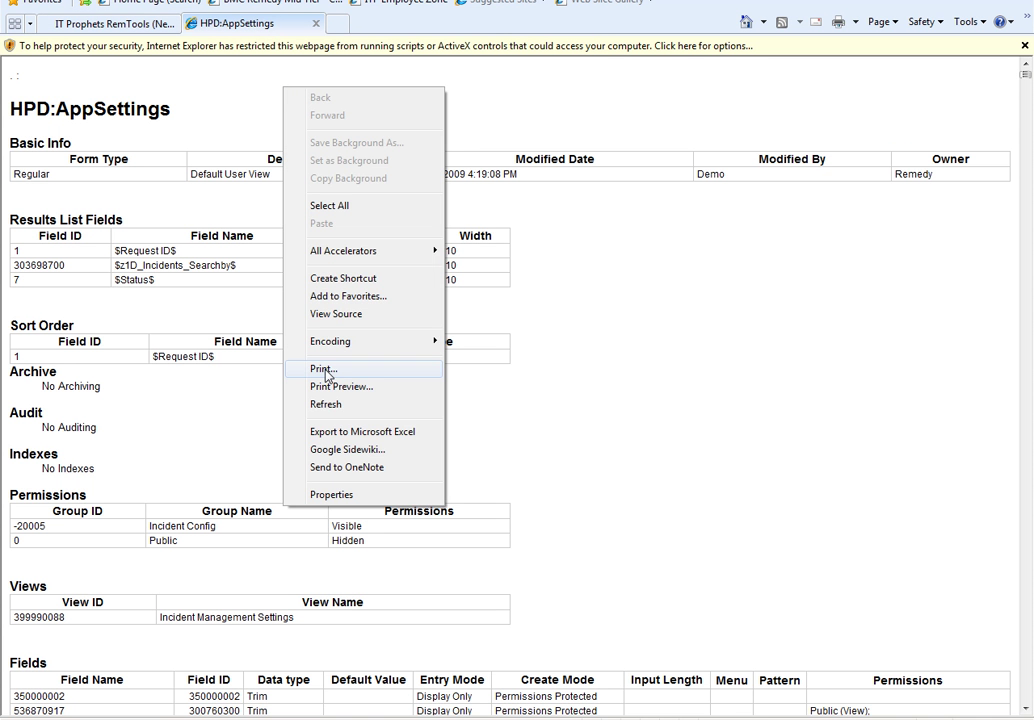
click(326, 370)
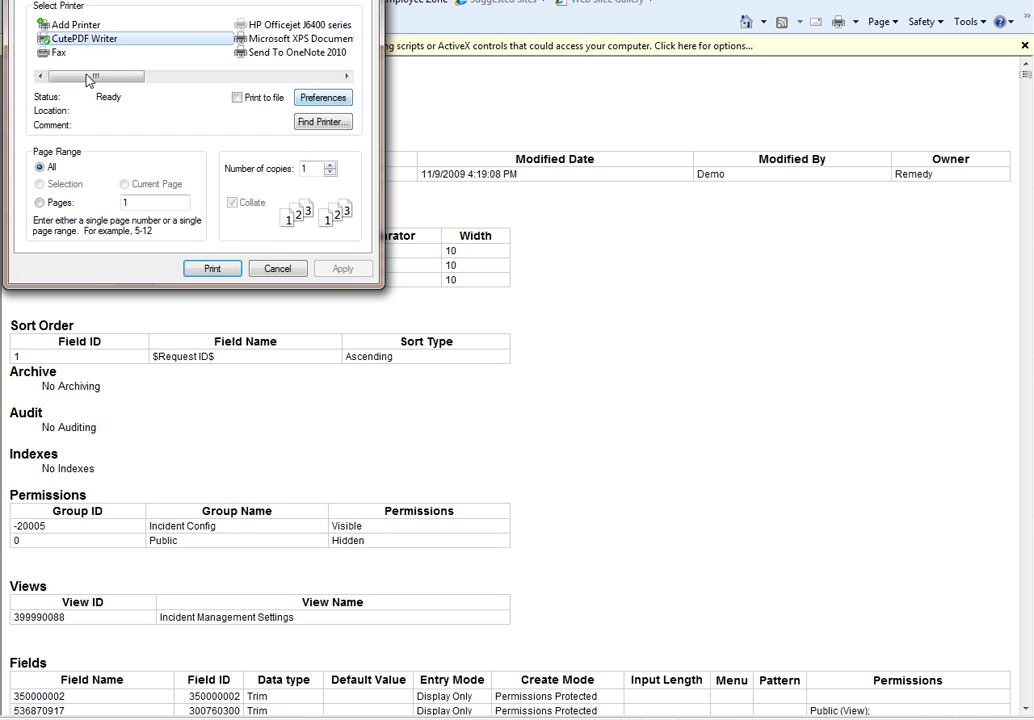
click(276, 269)
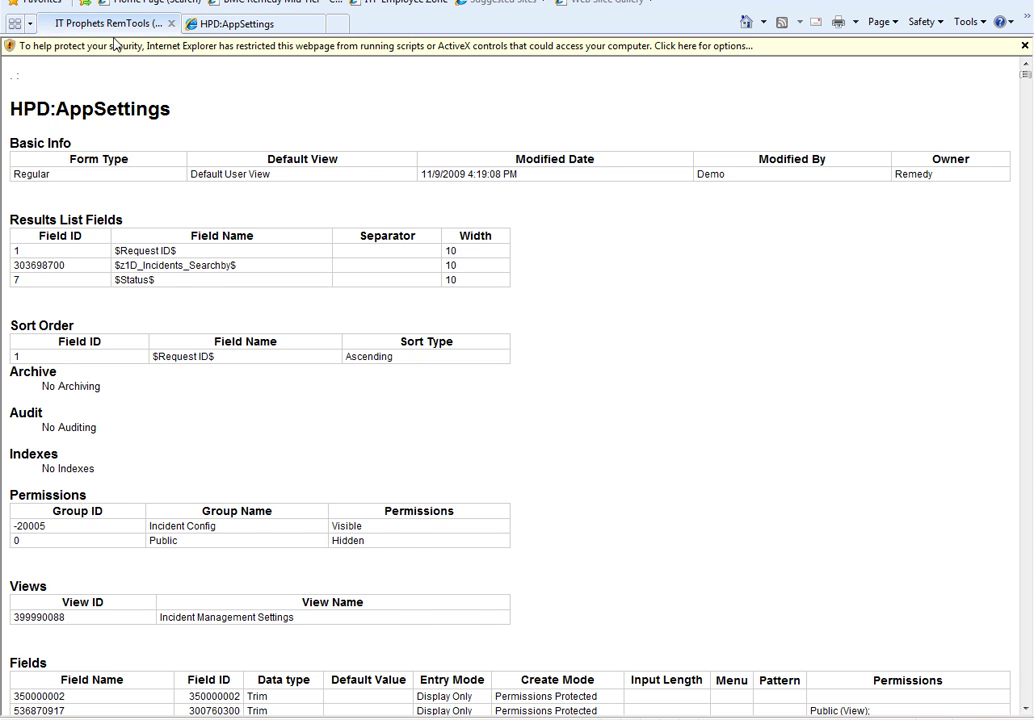
Switch back to RemTools in the browser, generate the CSV report of the selected HPD forms, enlarge it for viewing, and close it.
click(156, 25)
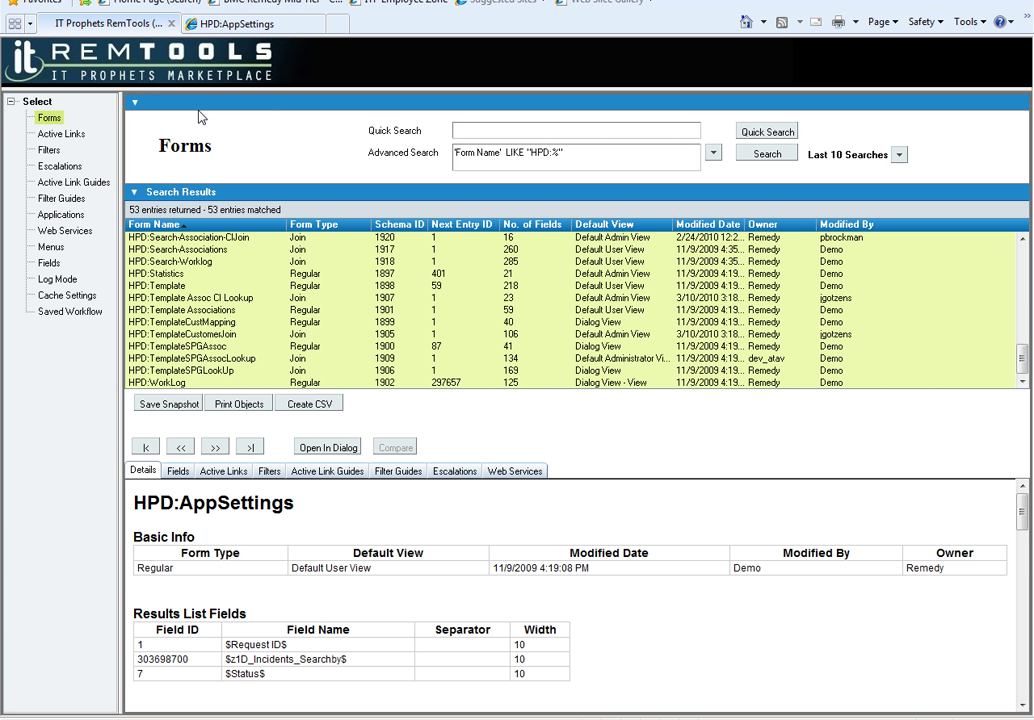
click(301, 405)
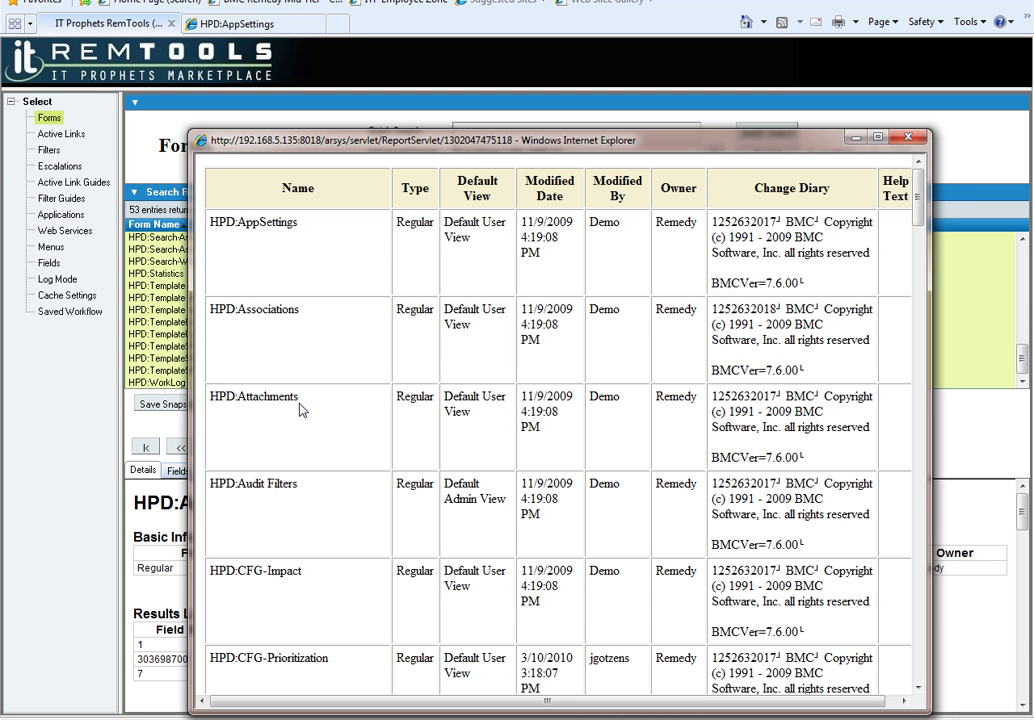
drag(327, 136, 230, 30)
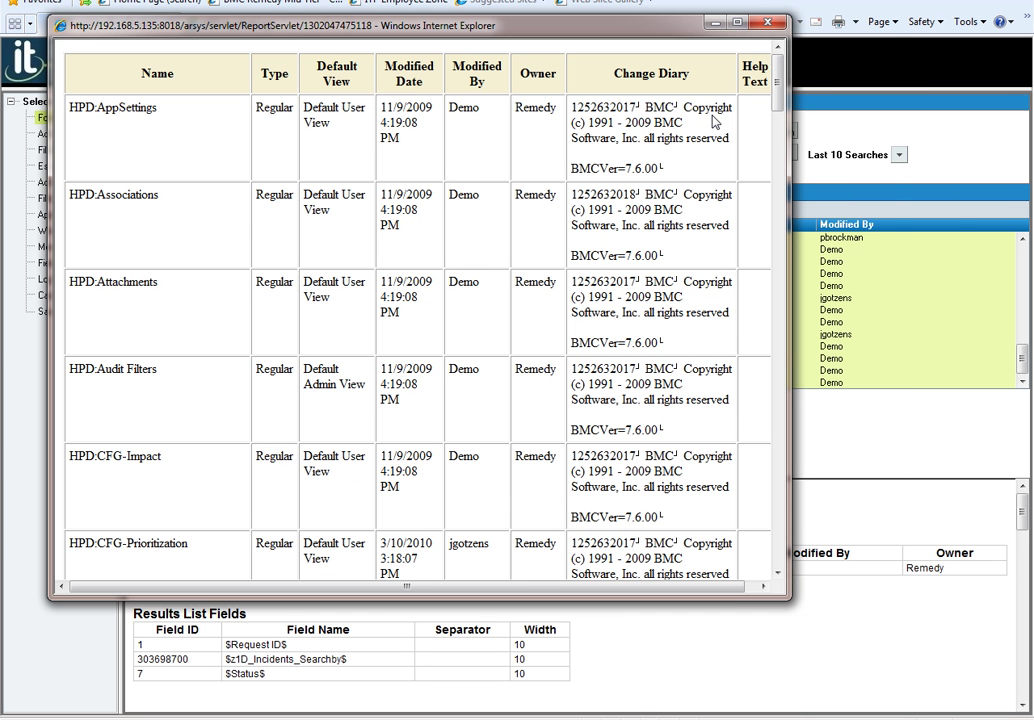
drag(789, 136, 1000, 150)
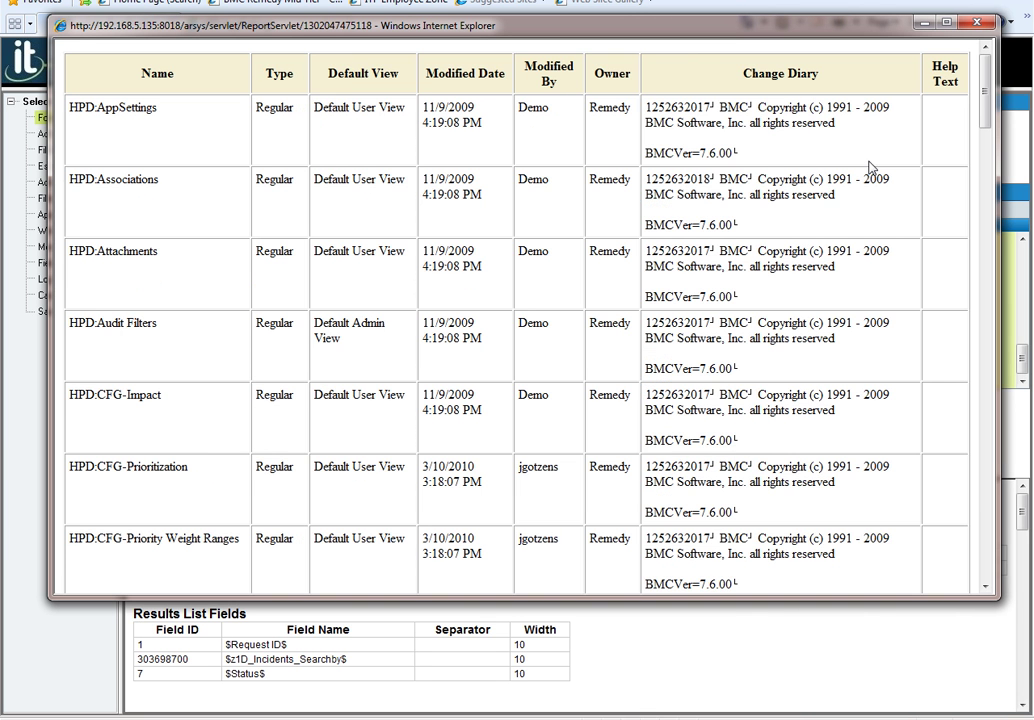
click(972, 23)
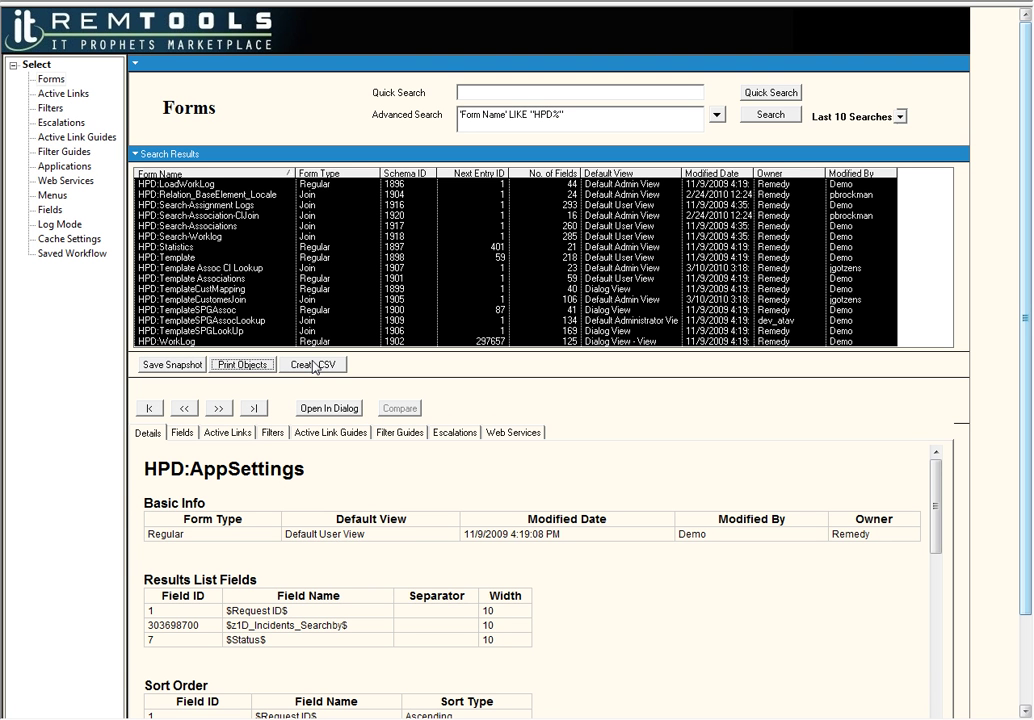
Create a CSV of the selected HPD forms in the client and save it as Report.csv in the RemToolsReports library.
click(314, 365)
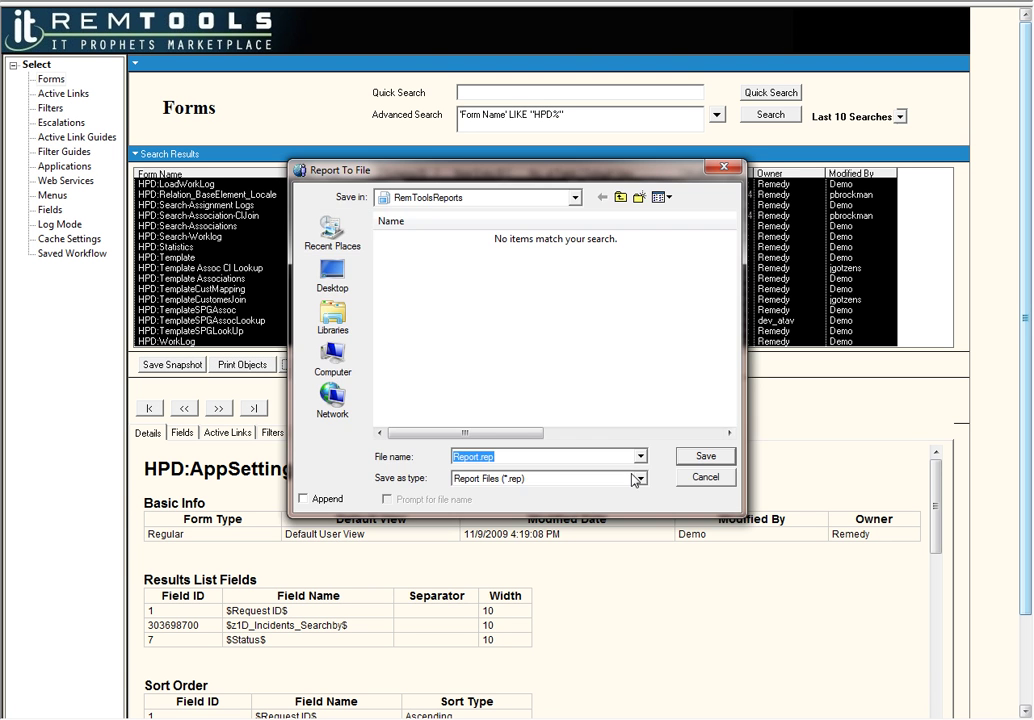
click(641, 478)
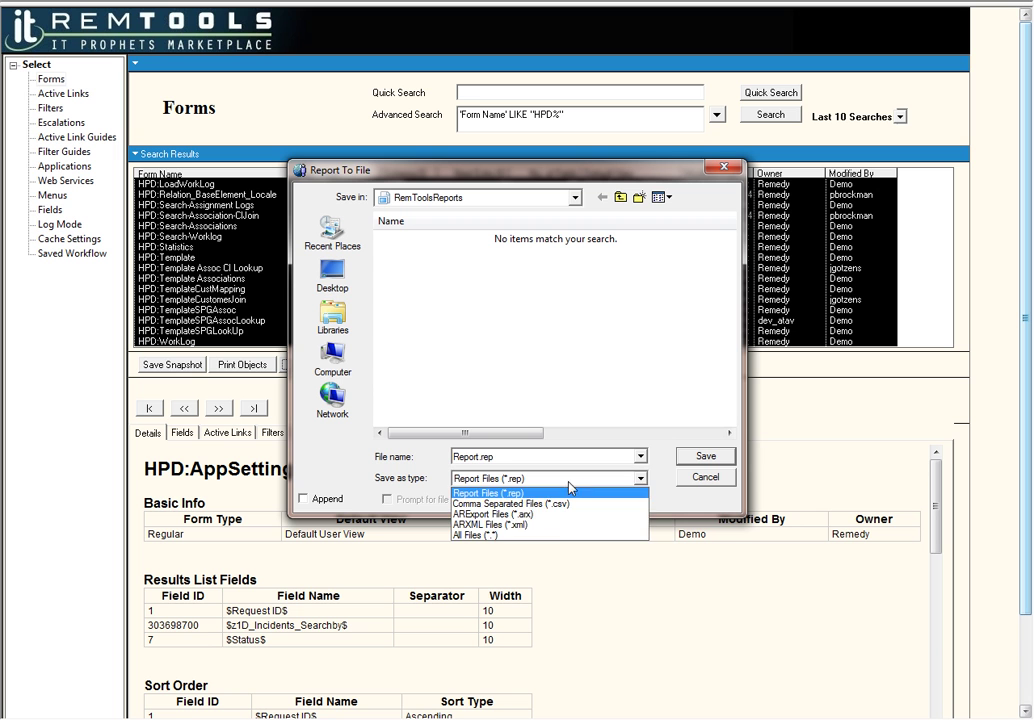
click(515, 503)
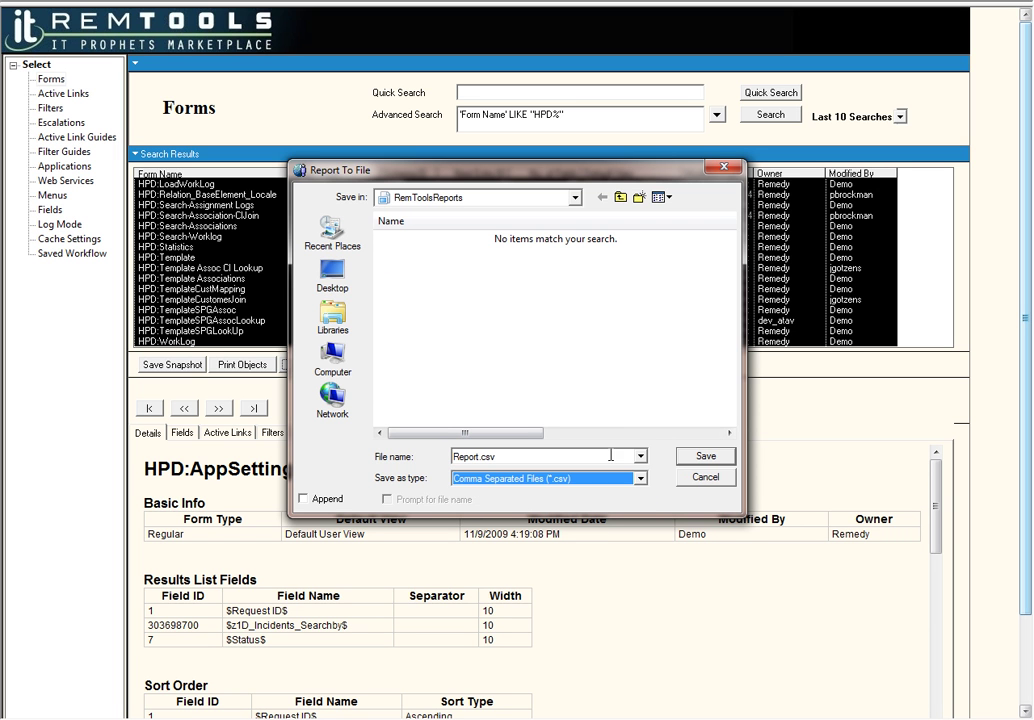
click(690, 459)
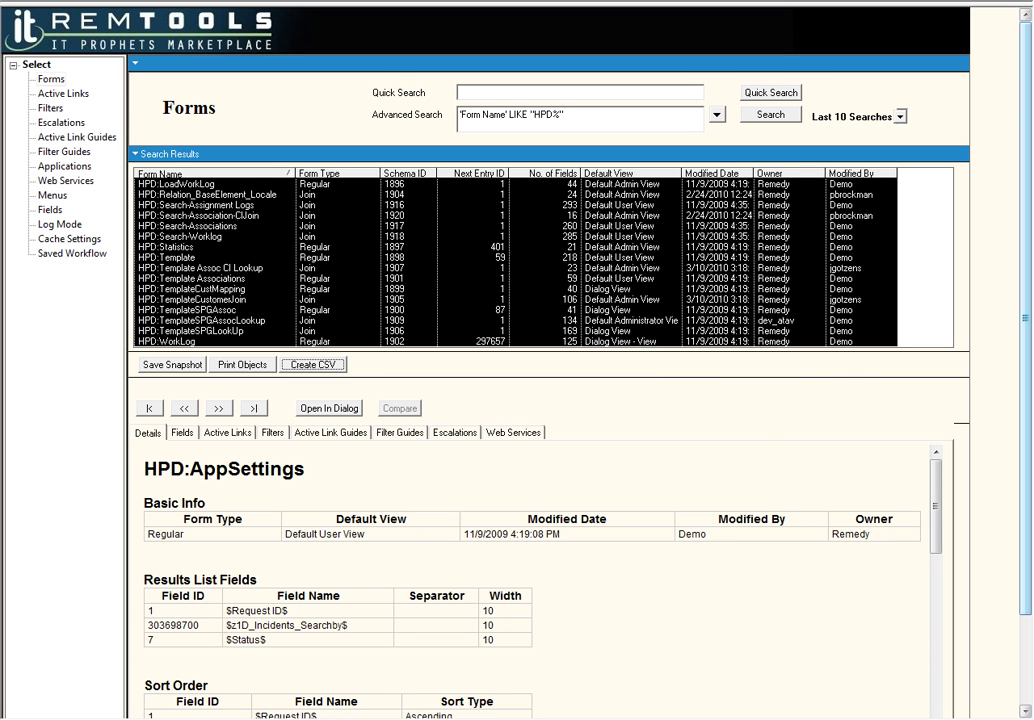
Open the saved Report.csv in Excel and widen the Name, Type, Default View and Modified Date columns.
key(alt+Tab)
double_click(222, 147)
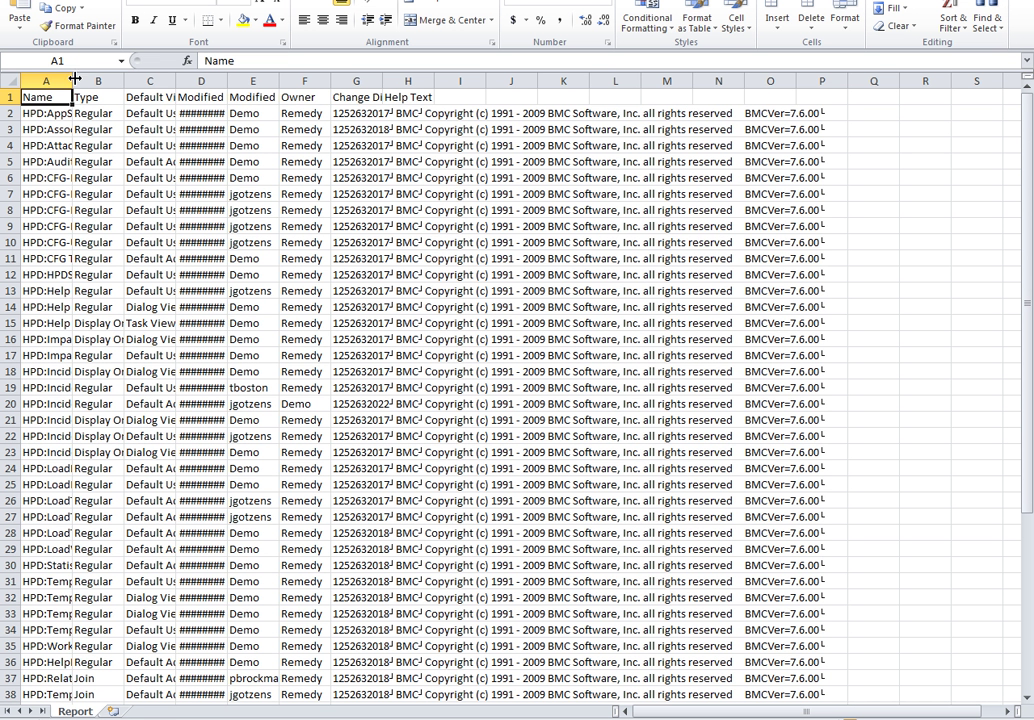
drag(74, 79, 213, 78)
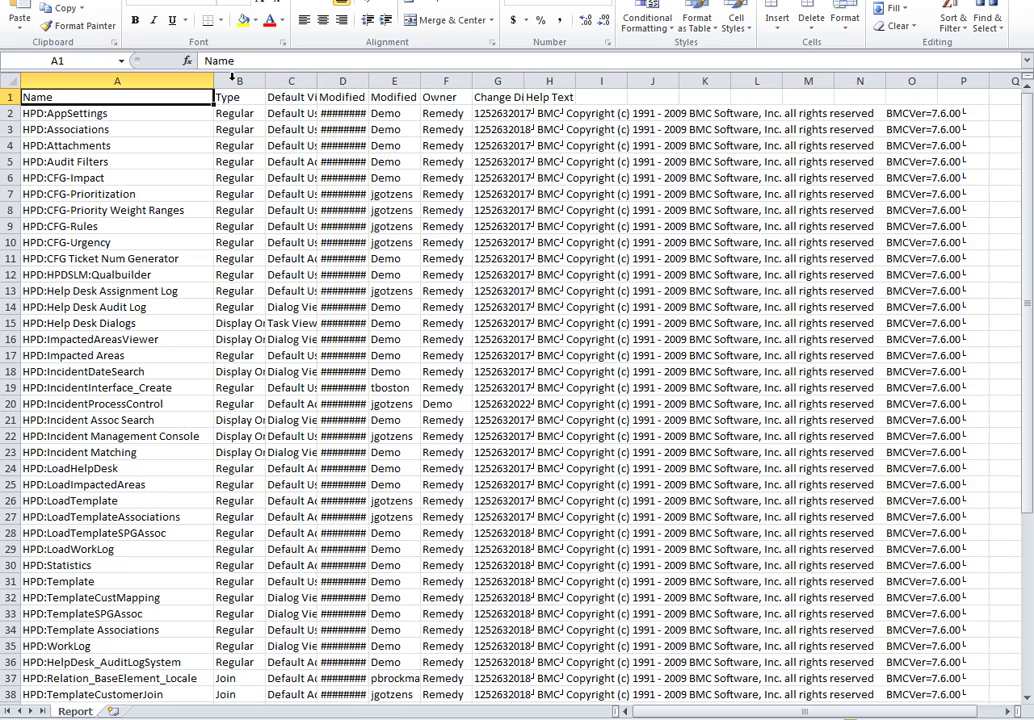
double_click(265, 80)
double_click(357, 80)
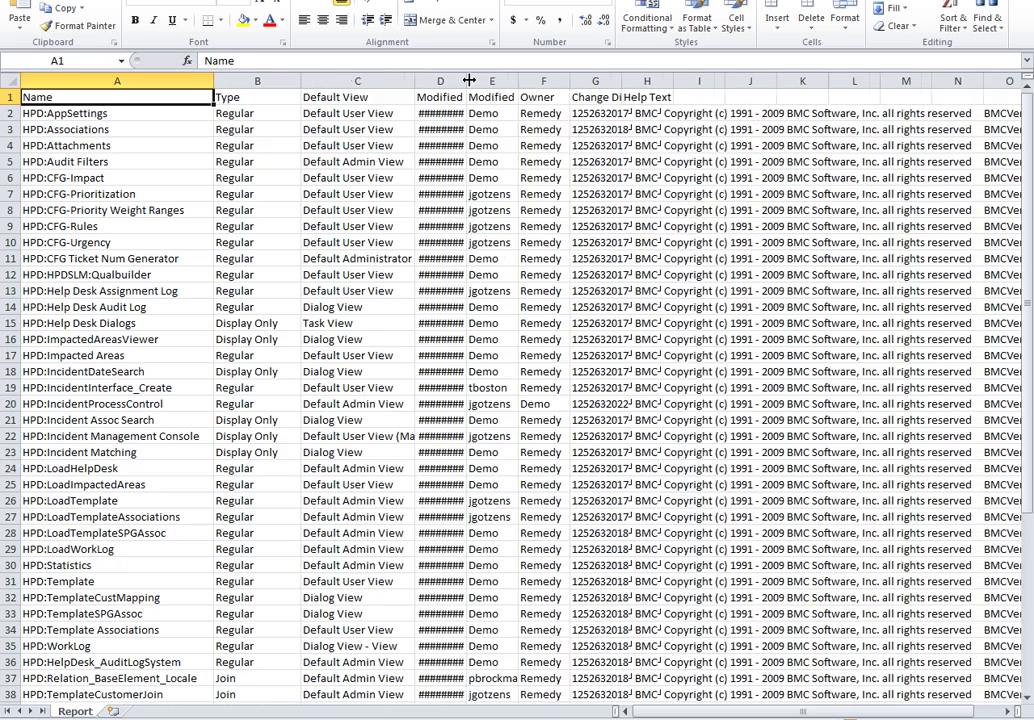
double_click(465, 80)
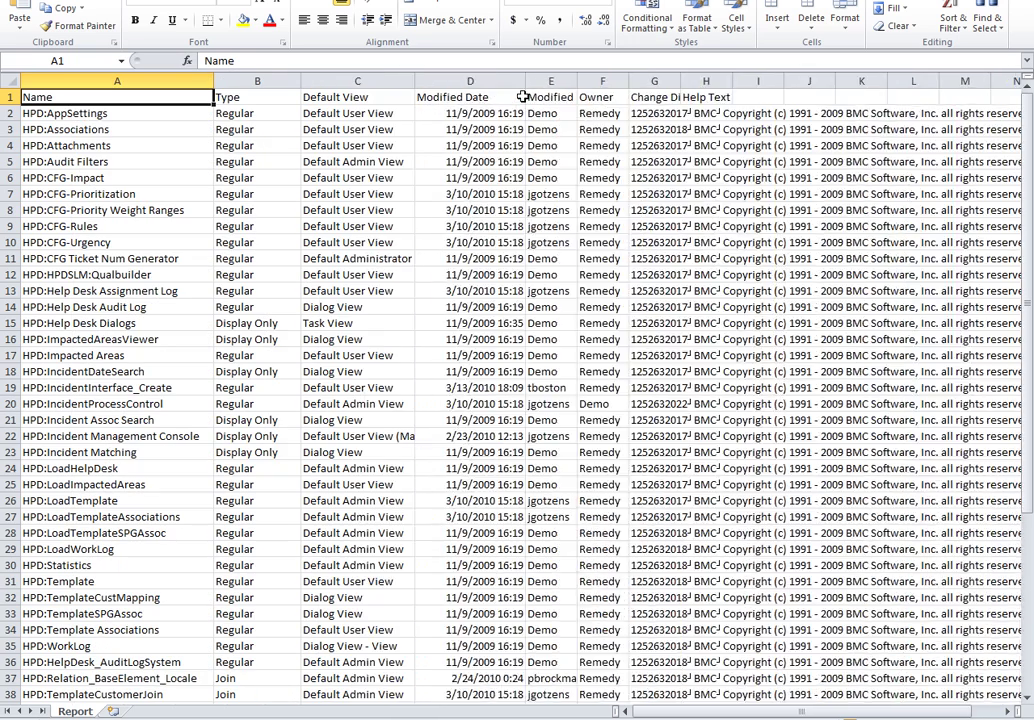